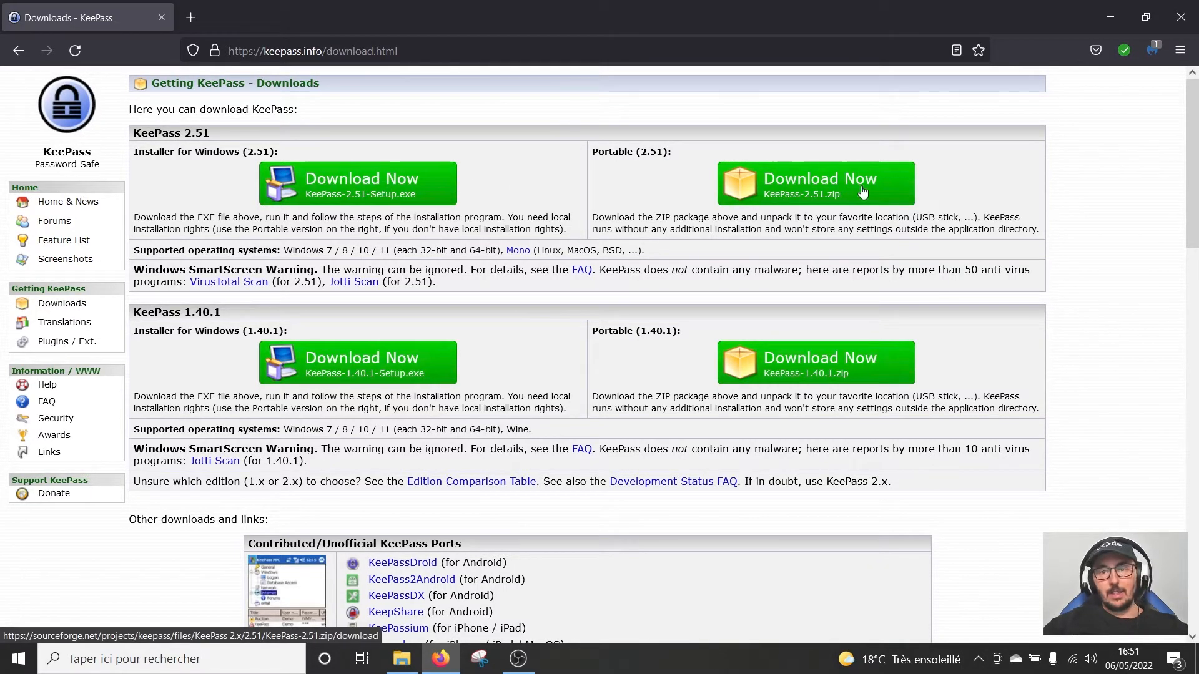
Download the Portable KeePass 2.51 zip from SourceForge, accept the privacy notice, then bring up File Explorer
left_click(840, 191)
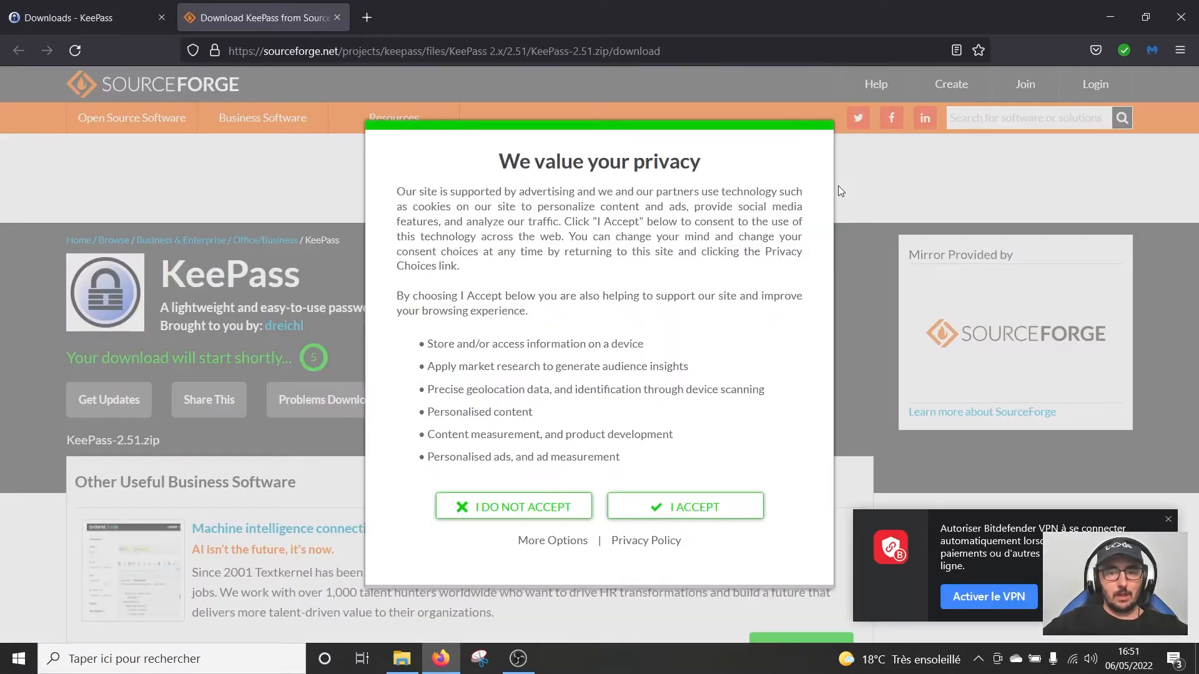
left_click(674, 509)
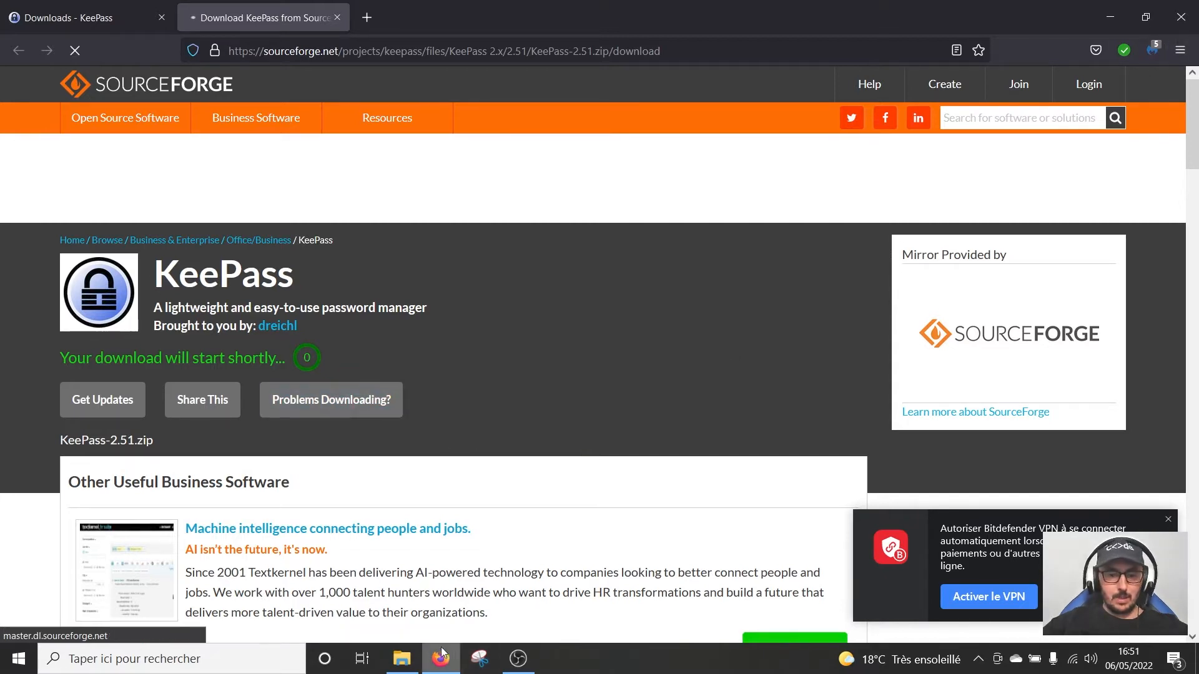
left_click(401, 663)
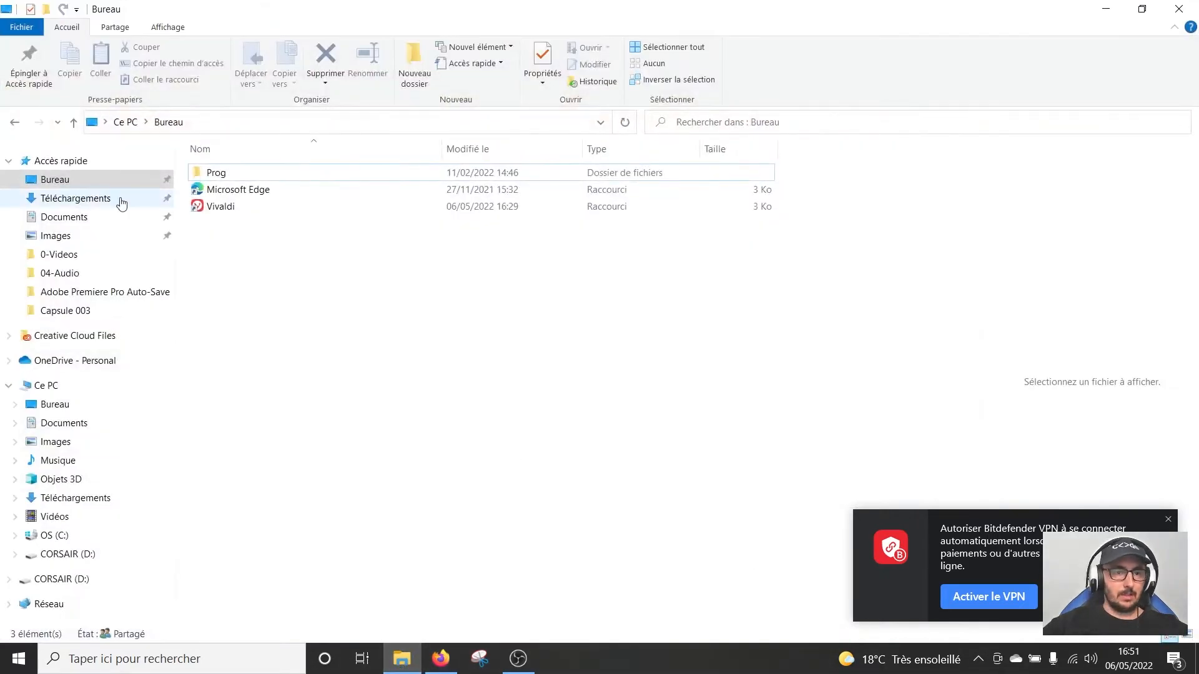
Copy KeePass-2.51.zip from Téléchargements and paste it onto the CORSAIR (D:) drive
left_click(93, 198)
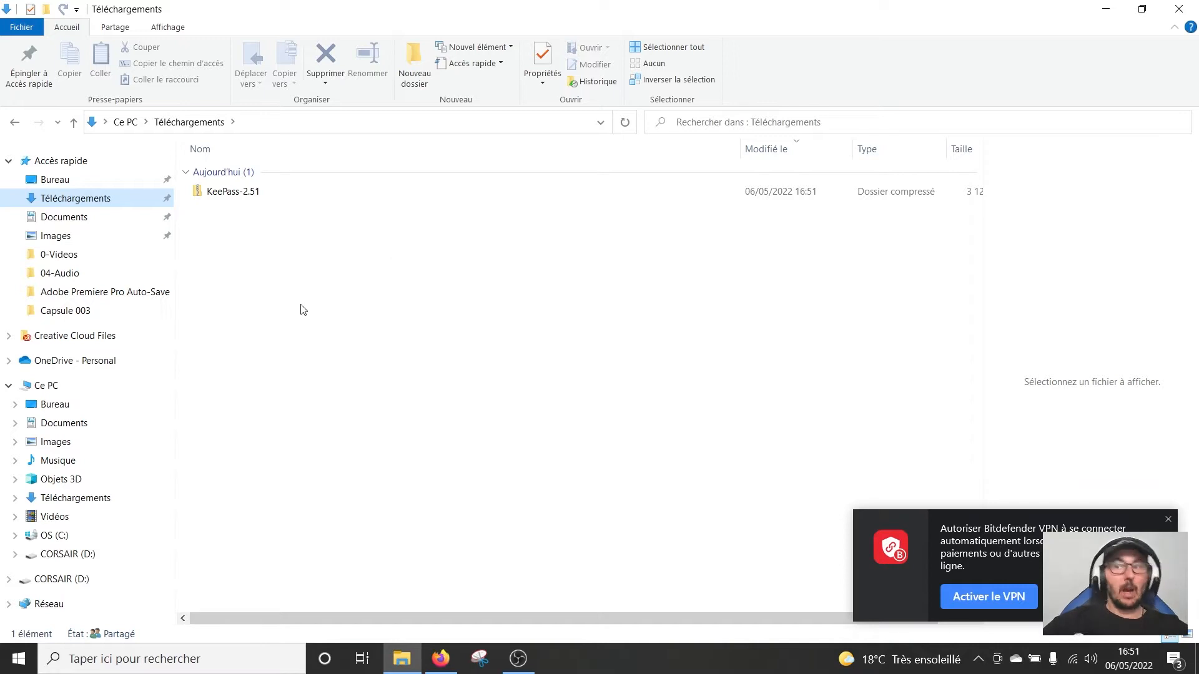
left_click(267, 195)
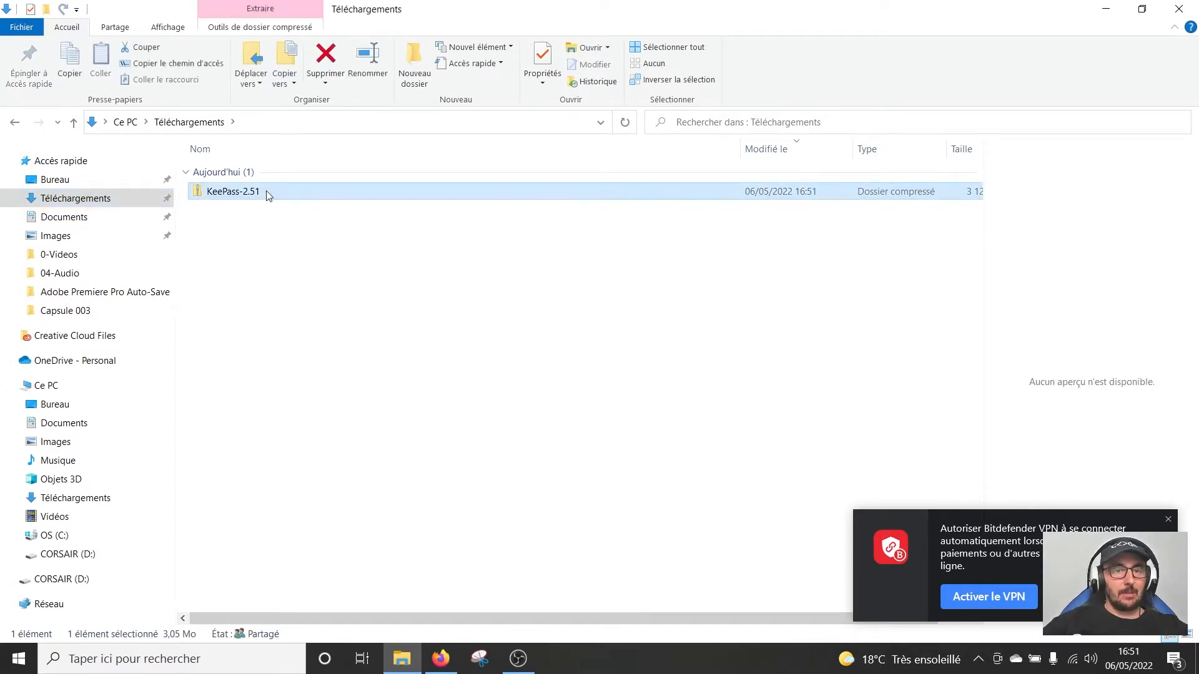
right_click(267, 195)
left_click(317, 489)
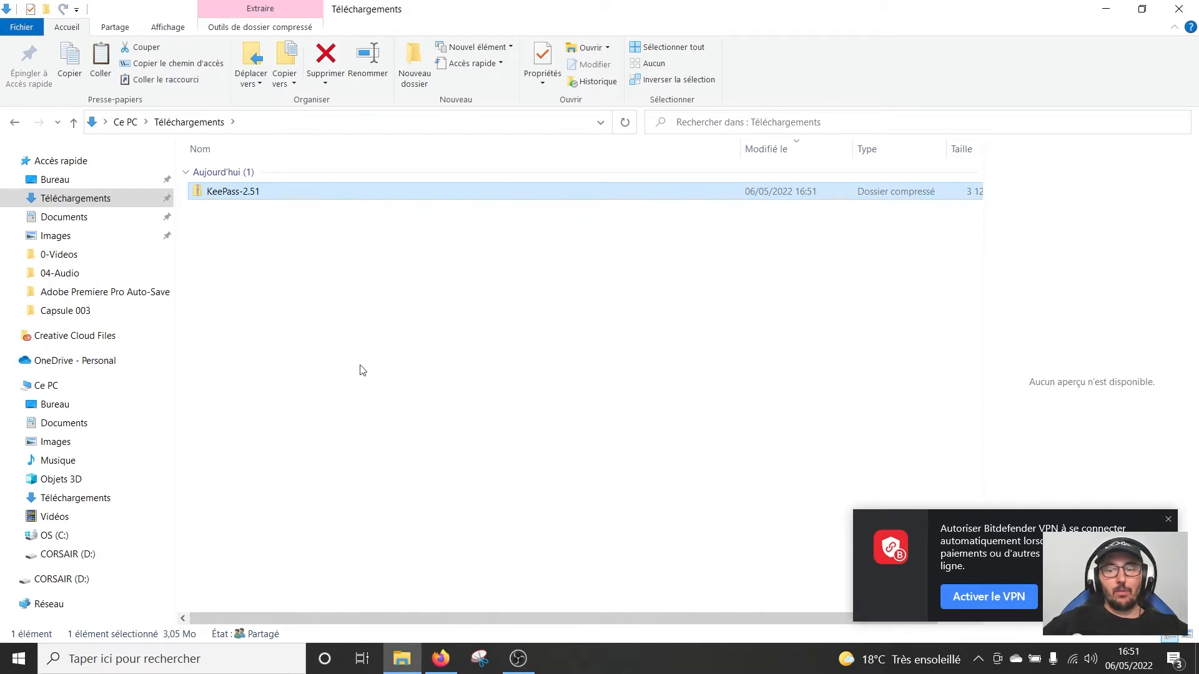
left_click(1169, 522)
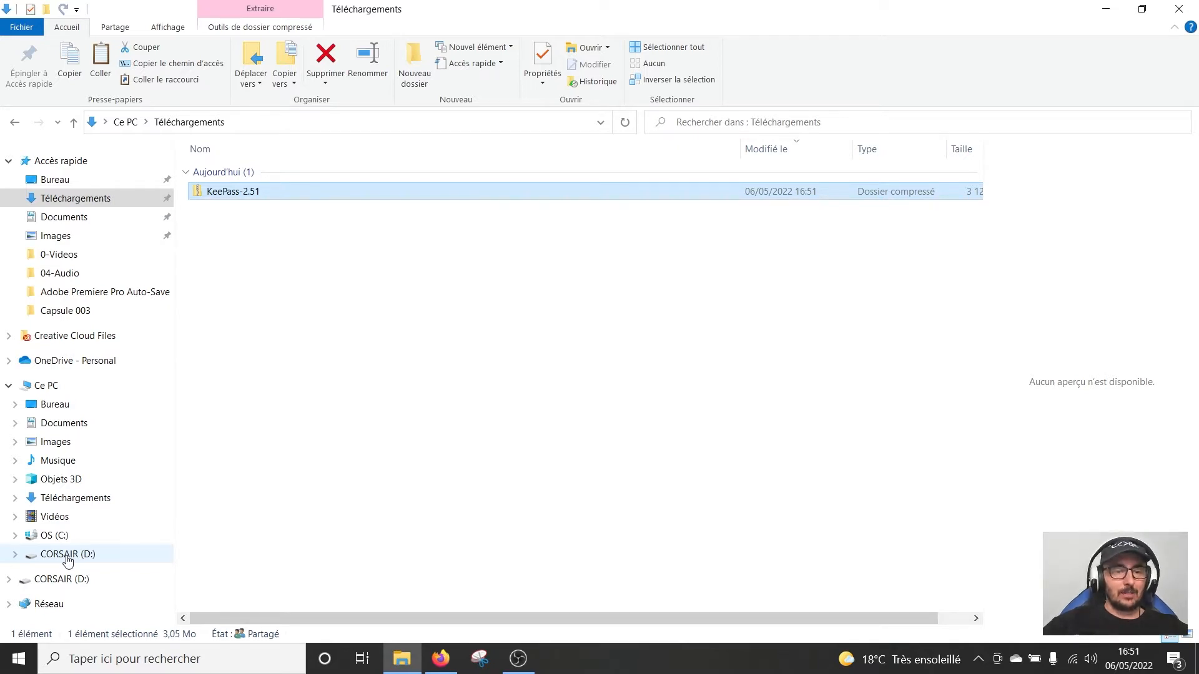
left_click(67, 554)
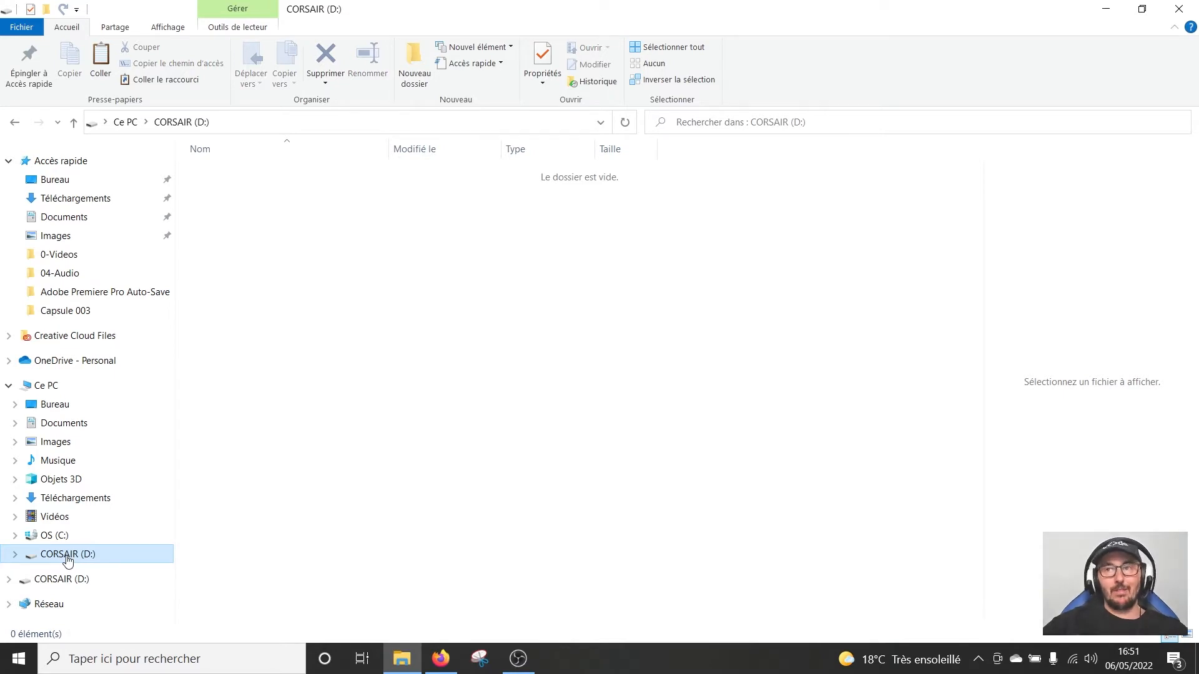
right_click(301, 198)
left_click(352, 300)
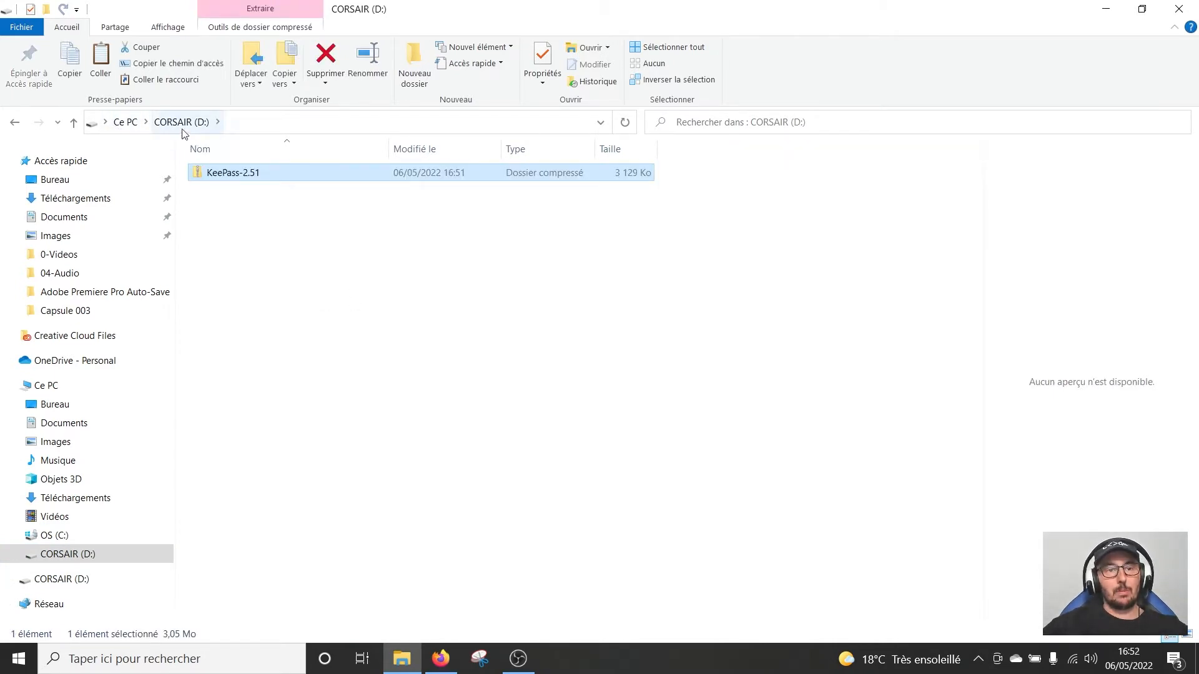
Extract KeePass-2.51.zip into D:\KeePass-2.51, maximize the folder window, then return to Firefox
right_click(215, 179)
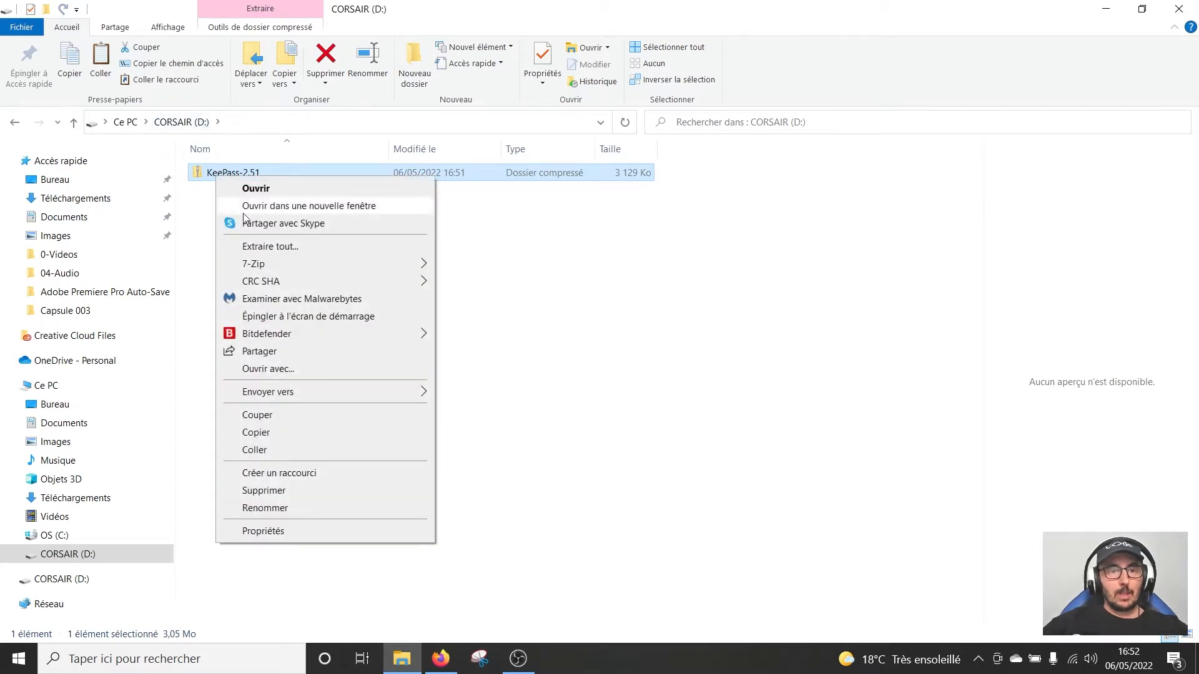
mouse_move(262, 266)
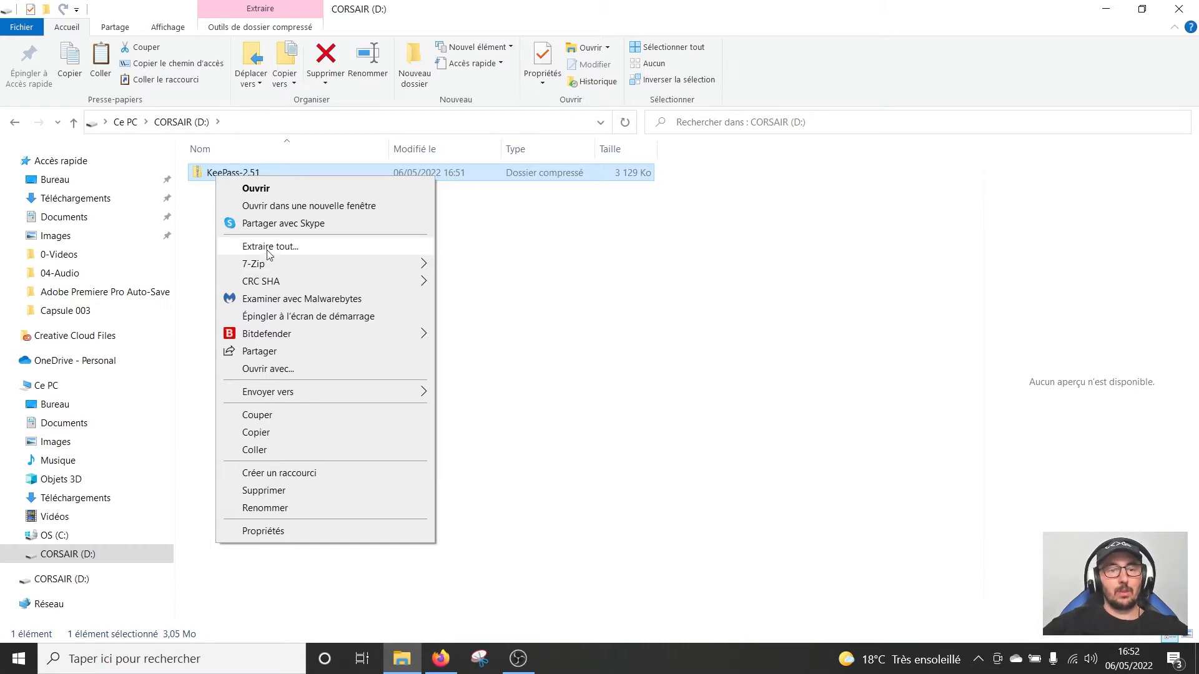
left_click(270, 247)
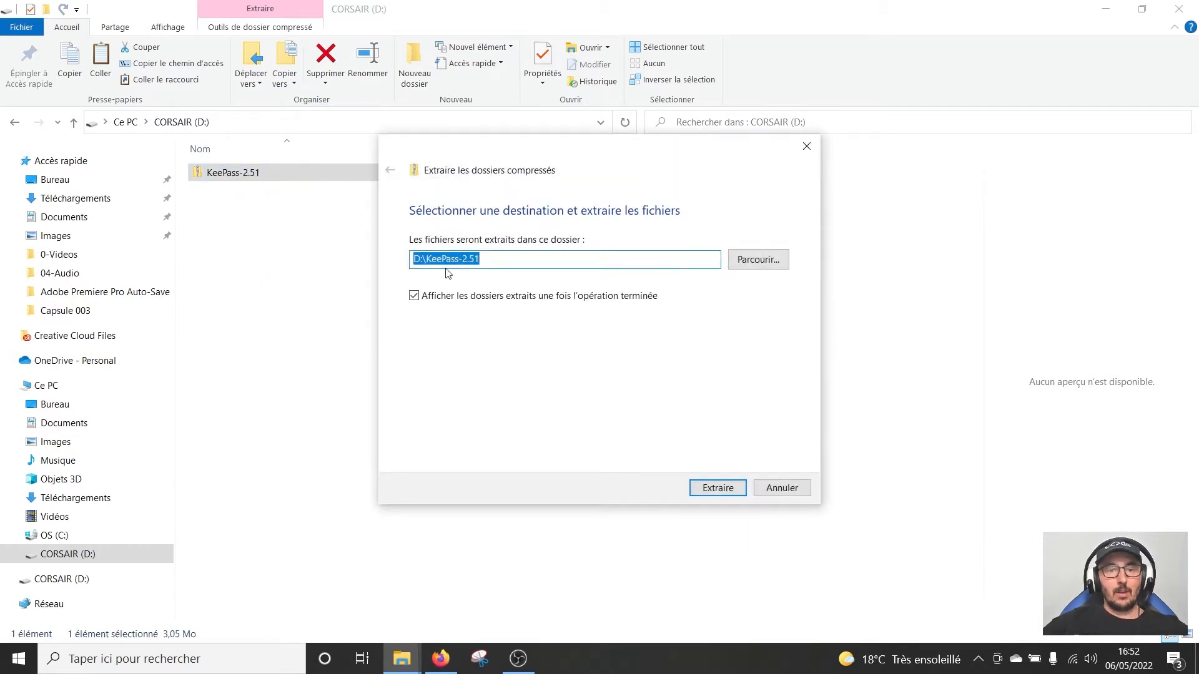
left_click(732, 490)
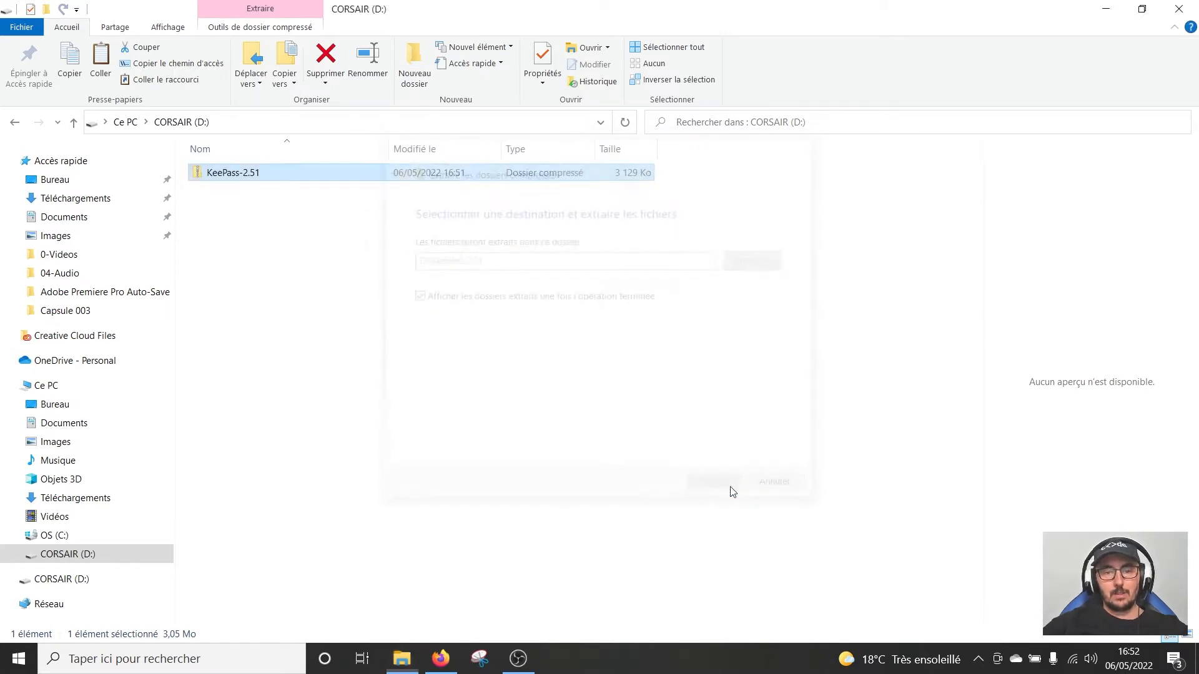
left_click_drag(478, 223, 678, 118)
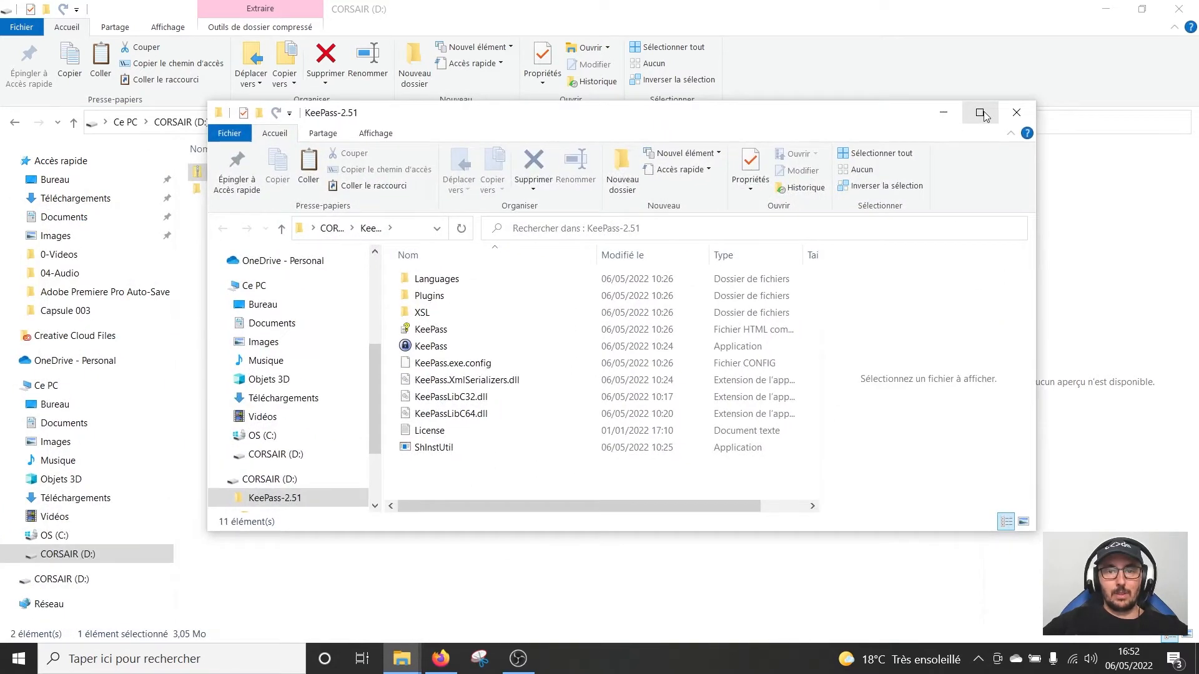
left_click(980, 113)
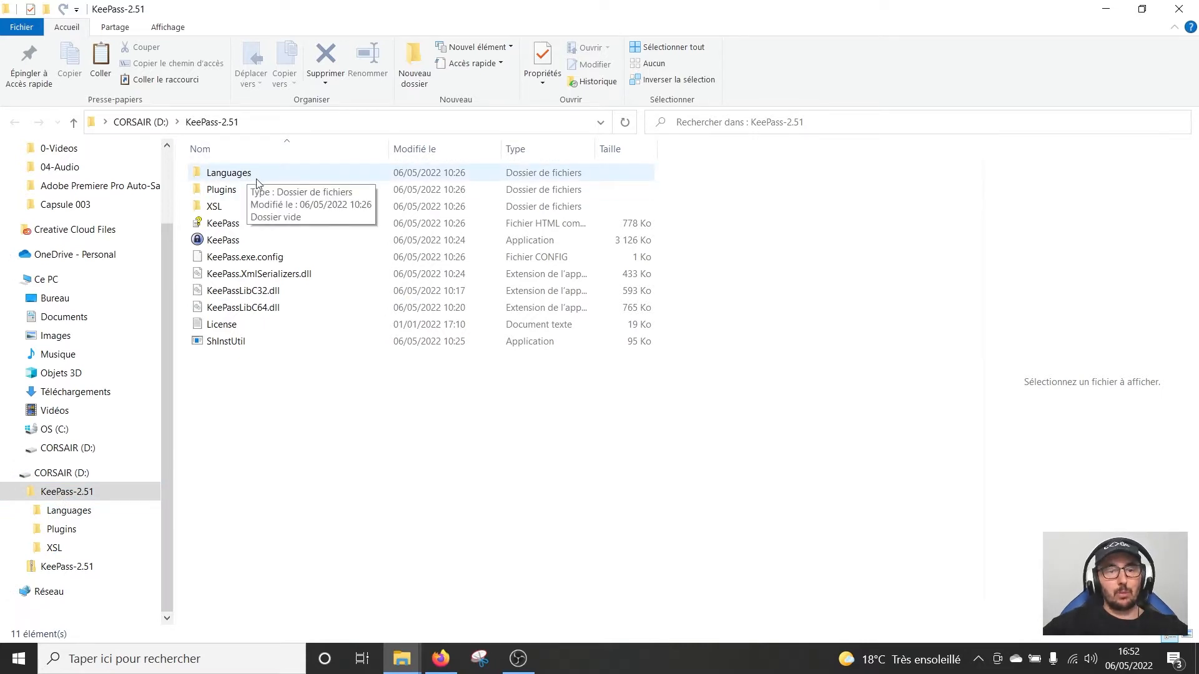
left_click(449, 662)
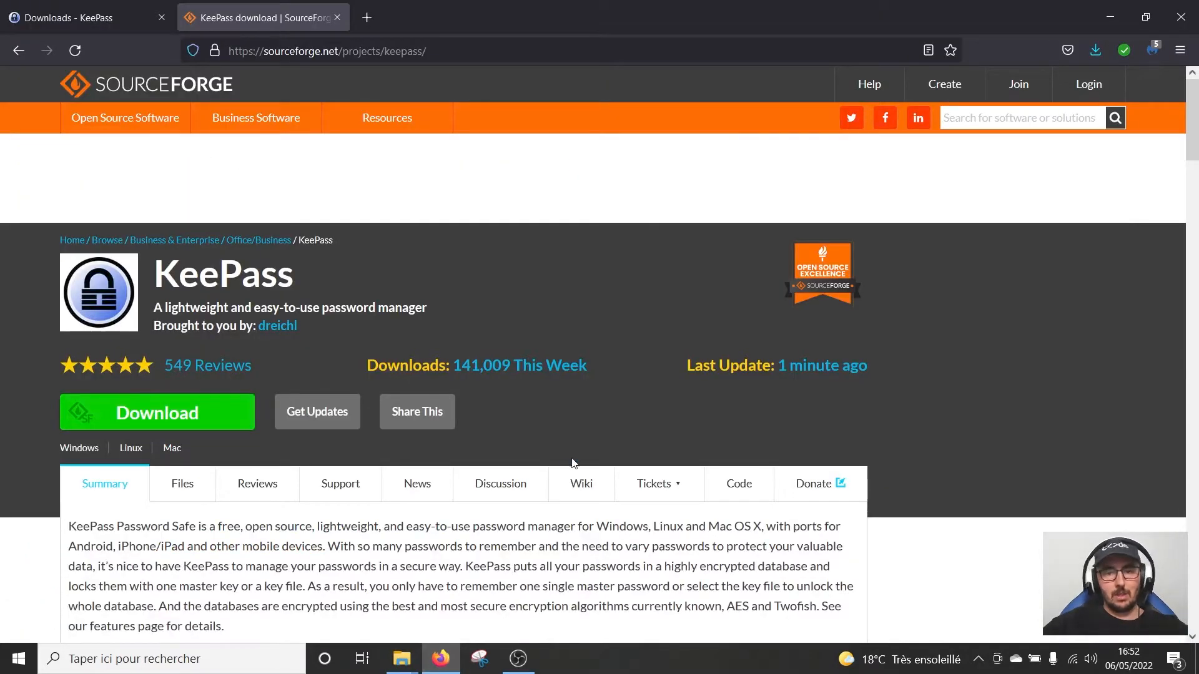
Download the French [2.51+] translation zip from the KeePass translations page and open it
left_click(337, 18)
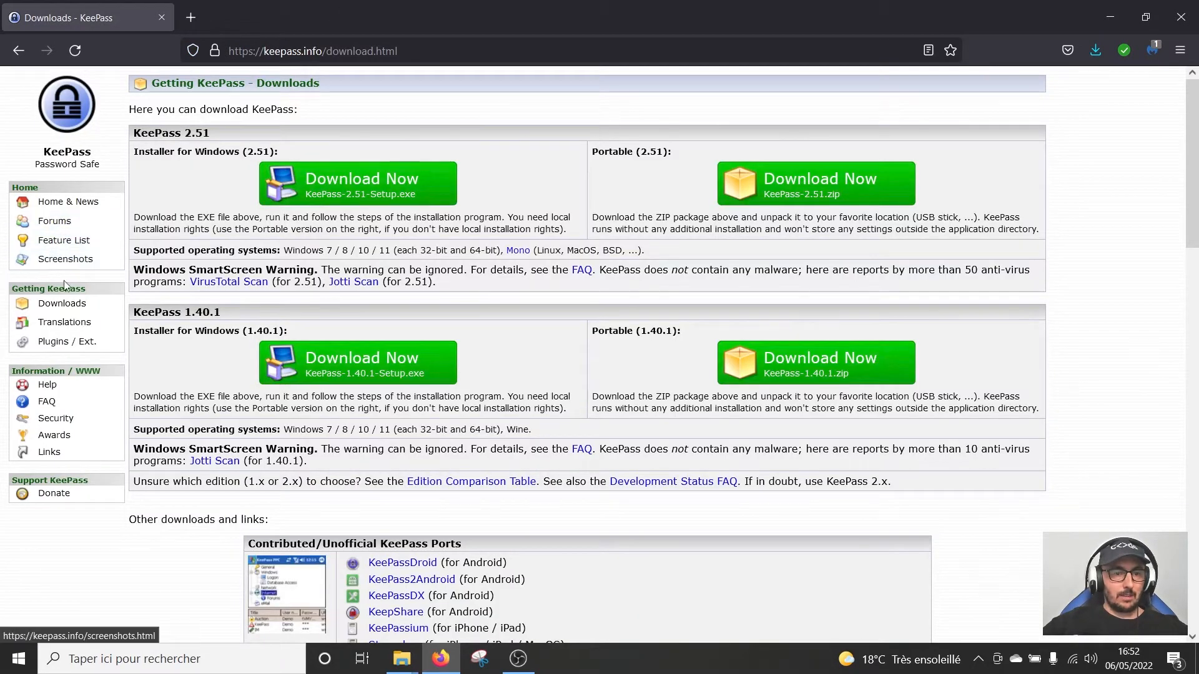
left_click(71, 322)
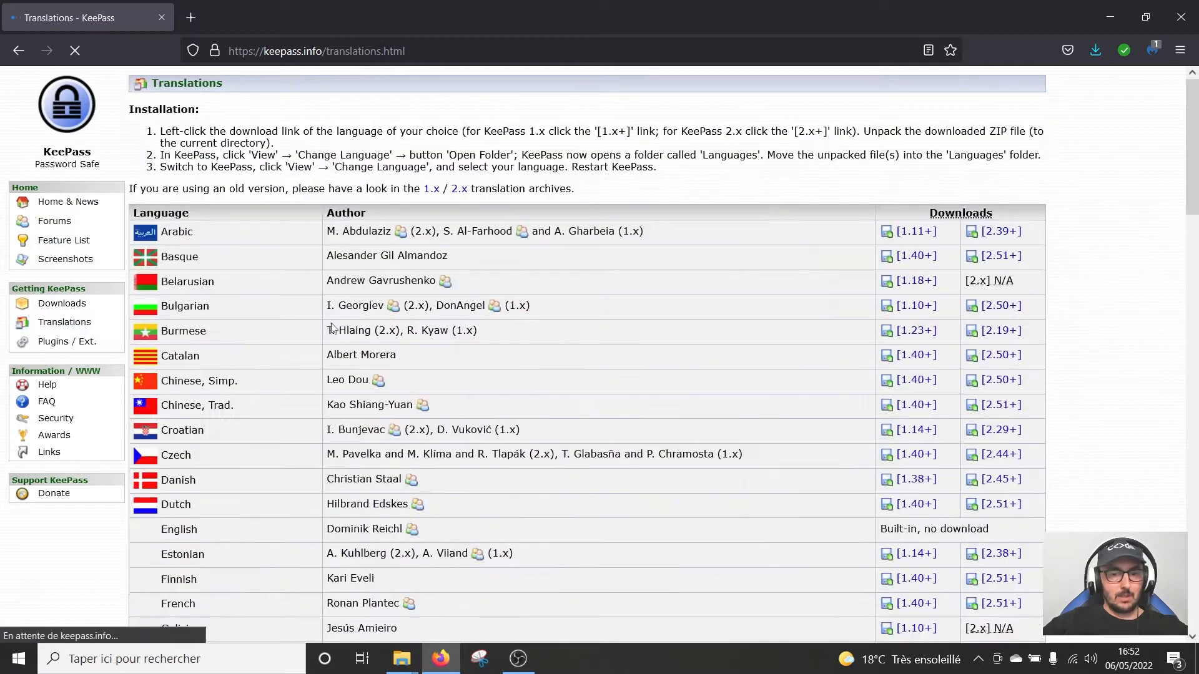
scroll(501, 386, "down", 2)
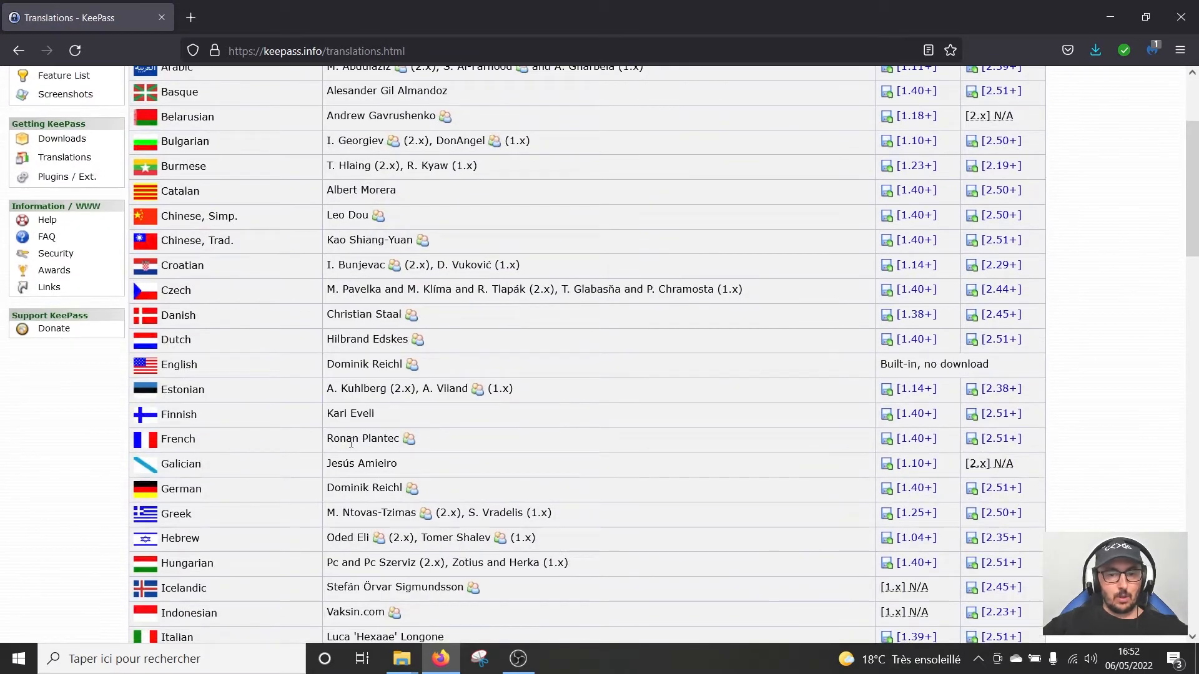
left_click(1001, 438)
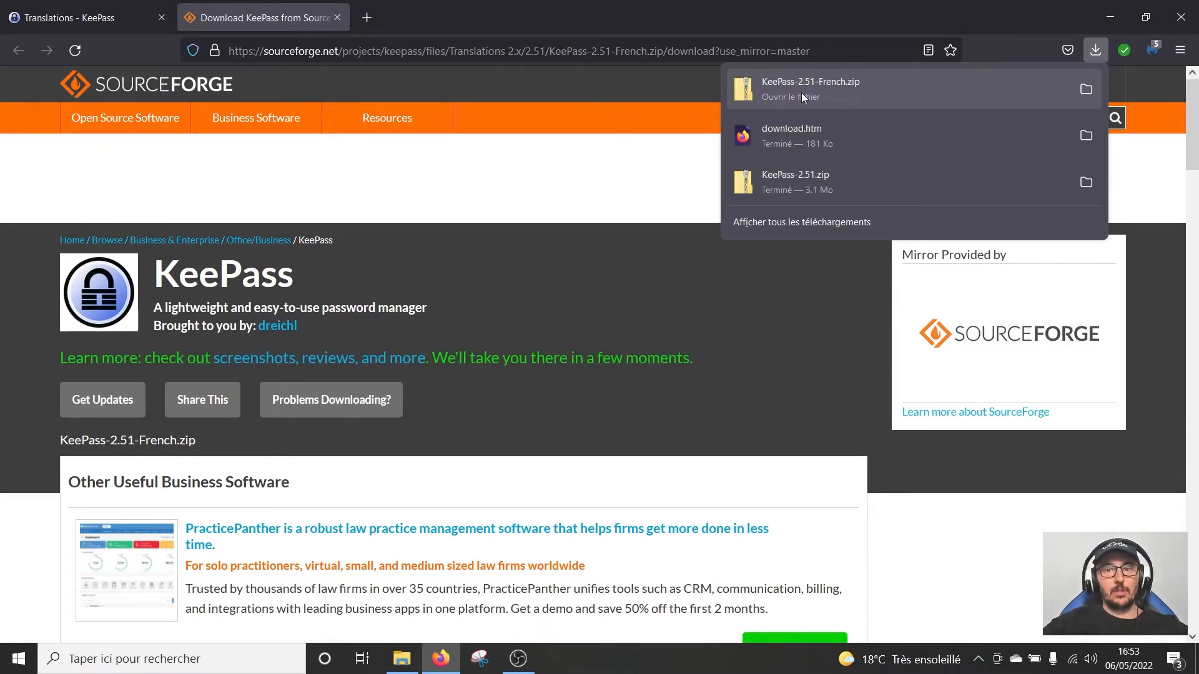
left_click(802, 93)
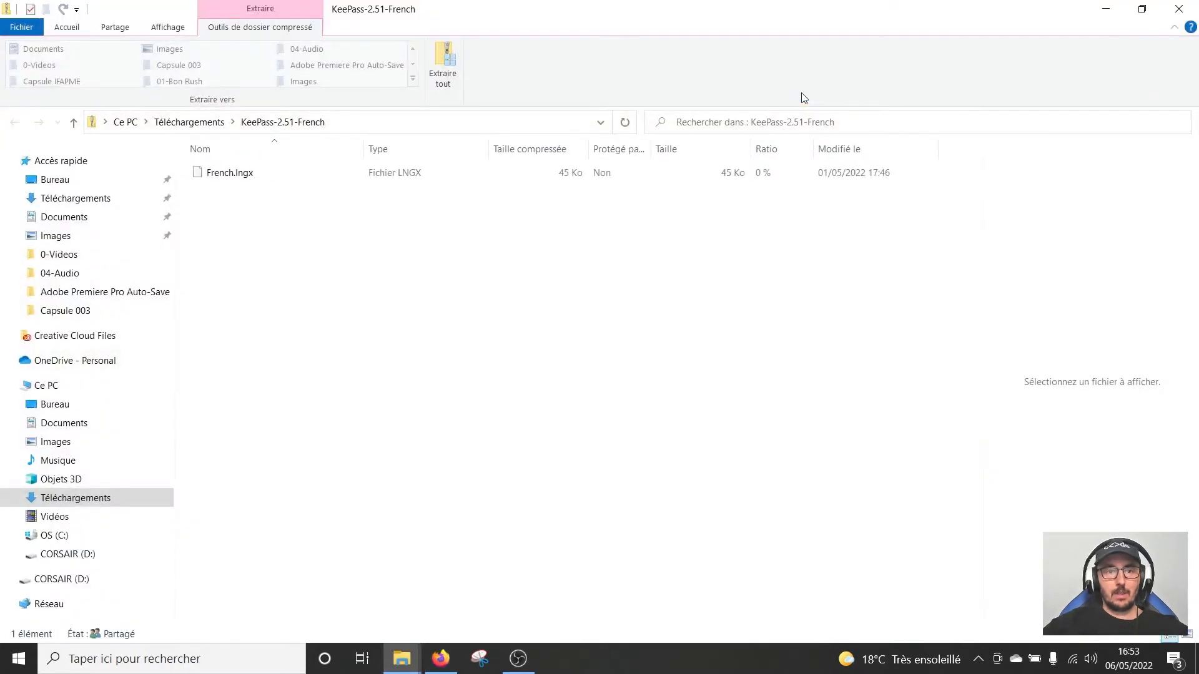
Copy French.lngx from the French zip into D:\KeePass-2.51\Languages
right_click(243, 181)
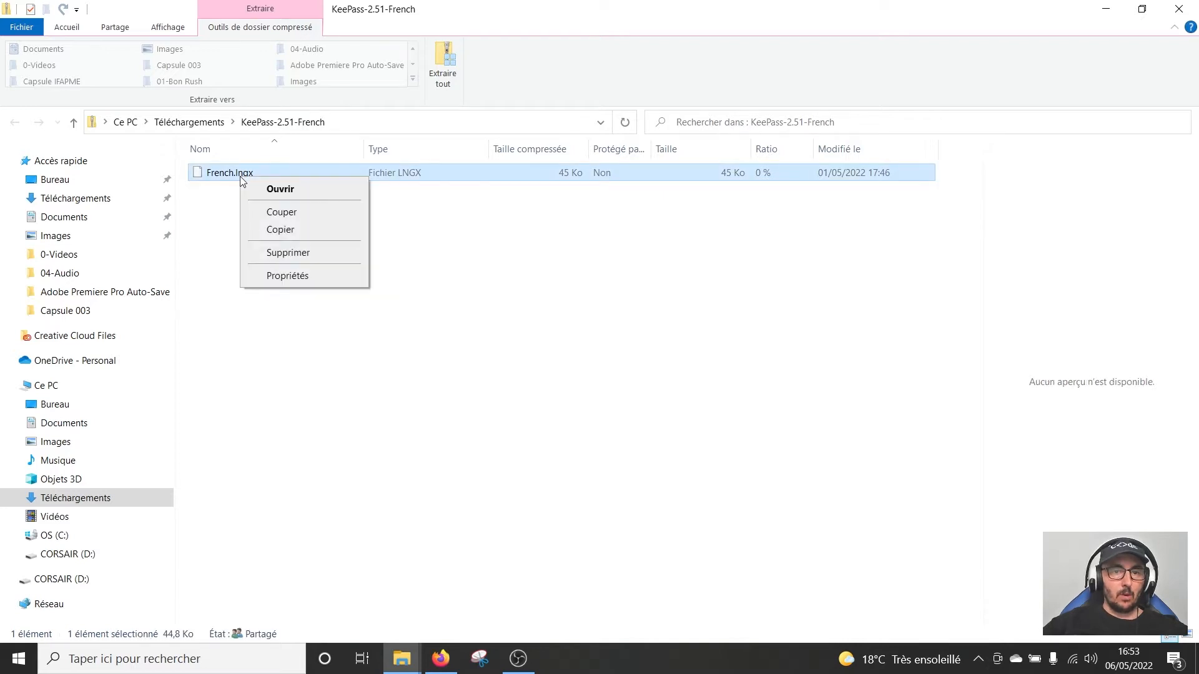
left_click(278, 233)
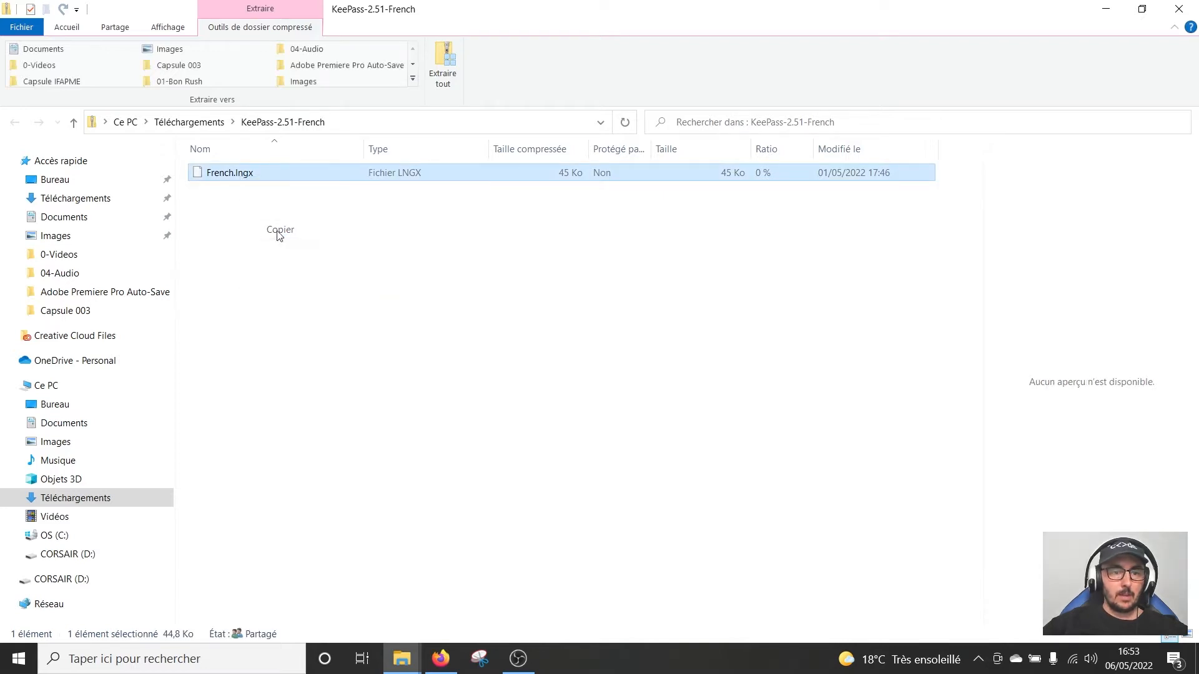
left_click(68, 555)
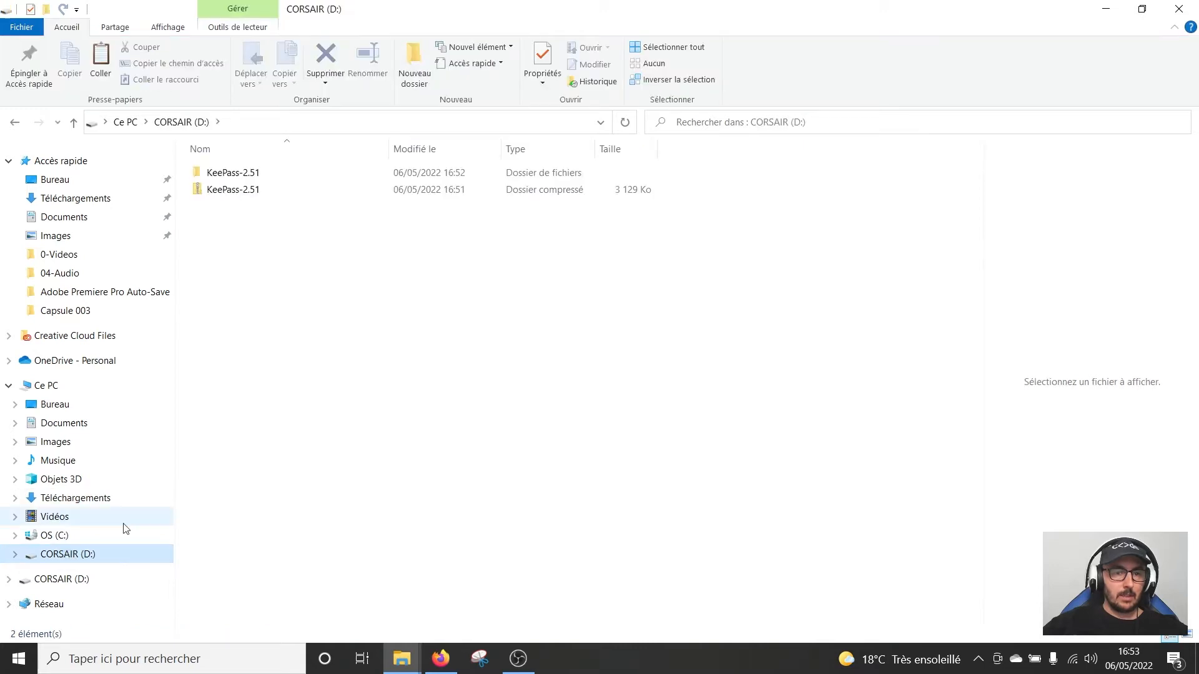
double_click(255, 178)
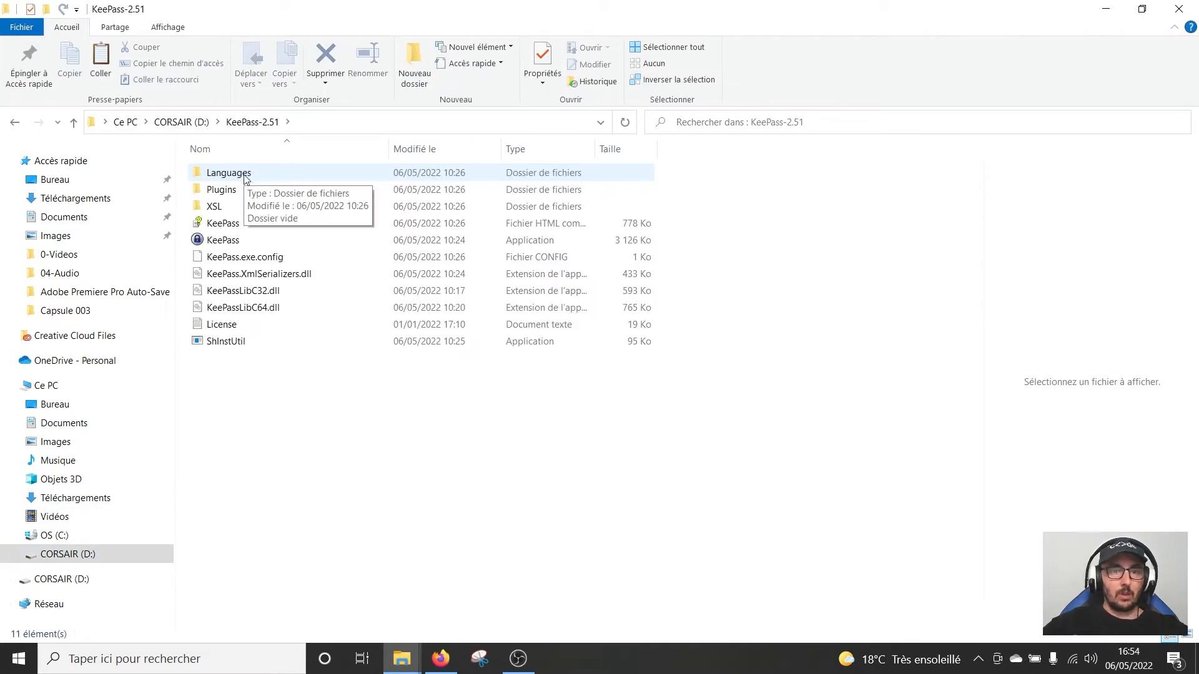
double_click(245, 178)
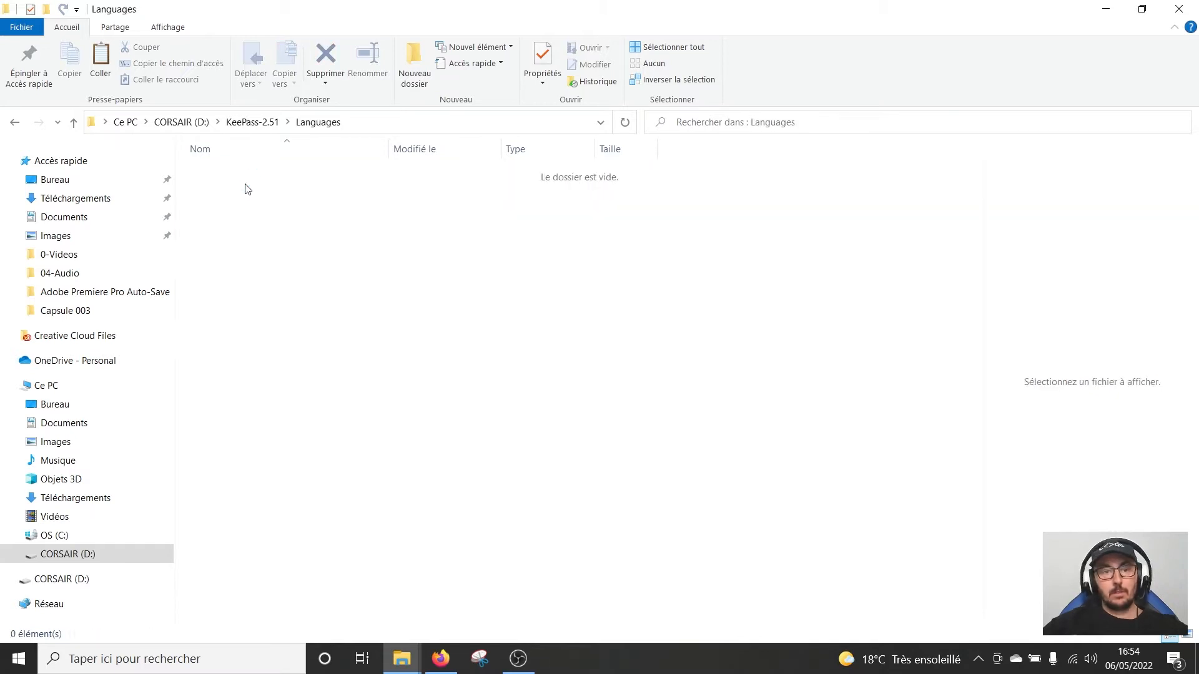
right_click(261, 230)
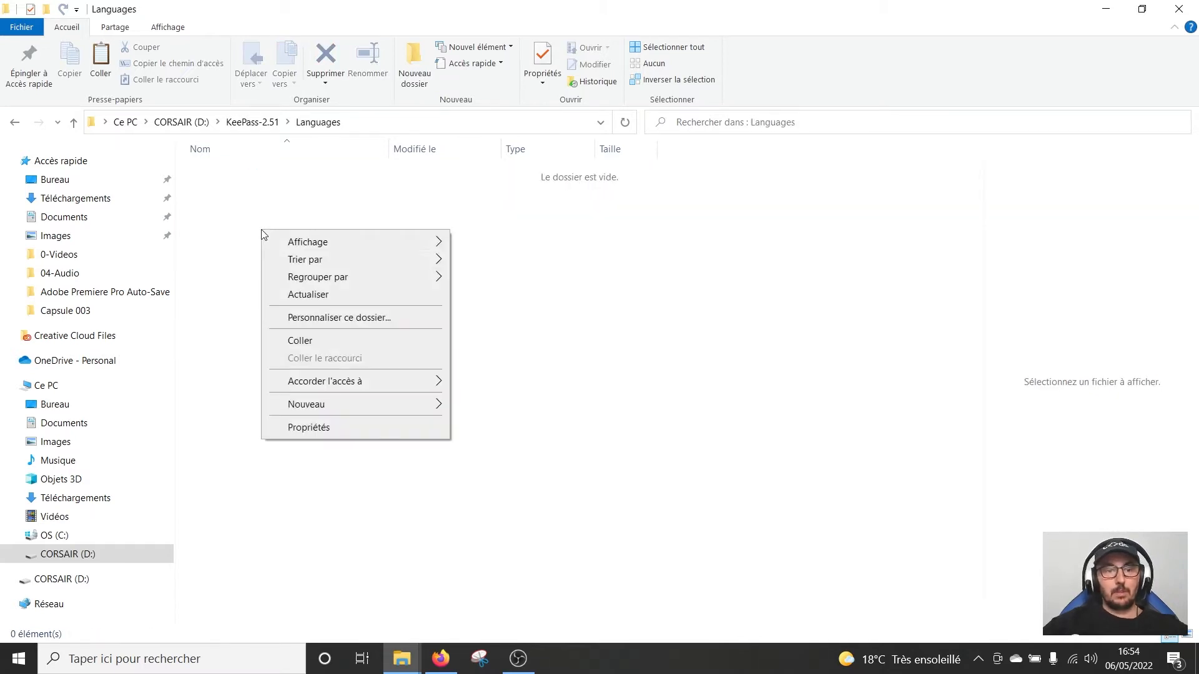
left_click(321, 344)
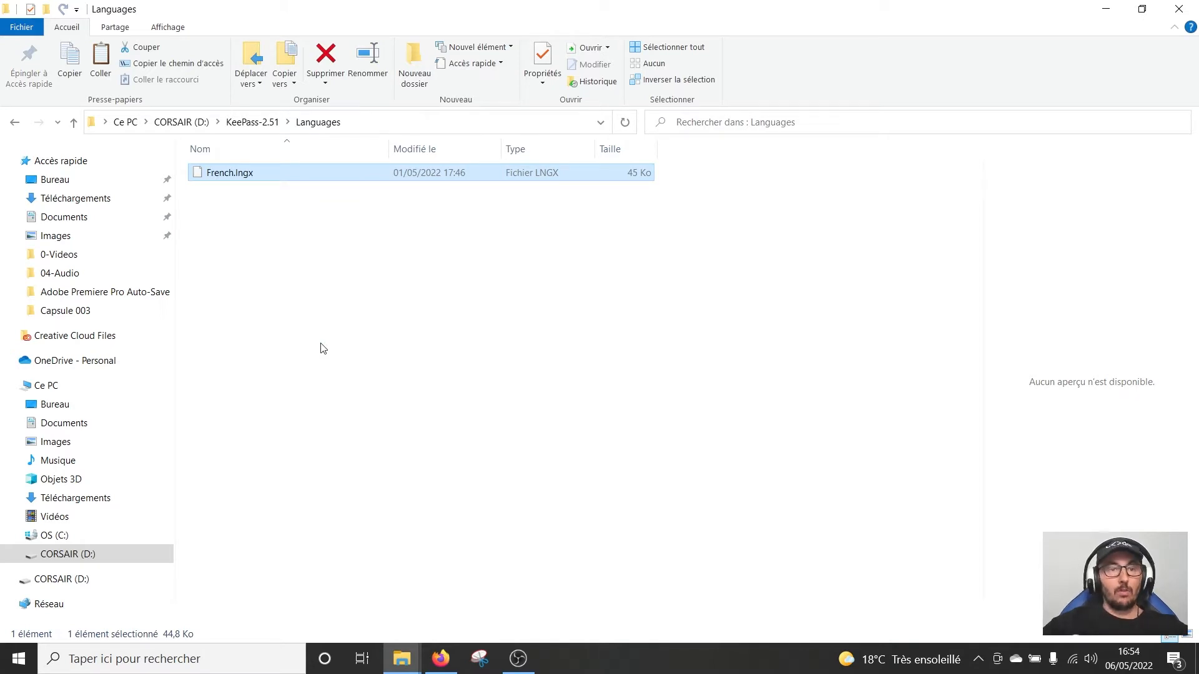
Launch KeePass.exe from the KeePass-2.51 folder on CORSAIR (D:)
left_click(187, 125)
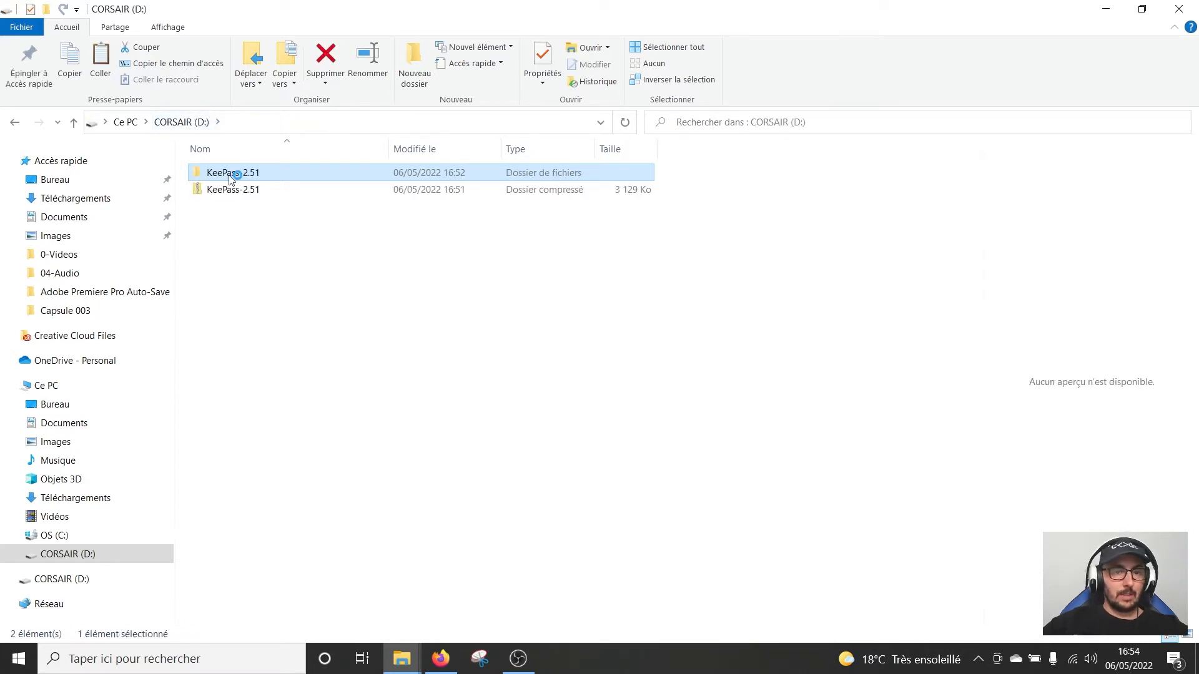
double_click(229, 177)
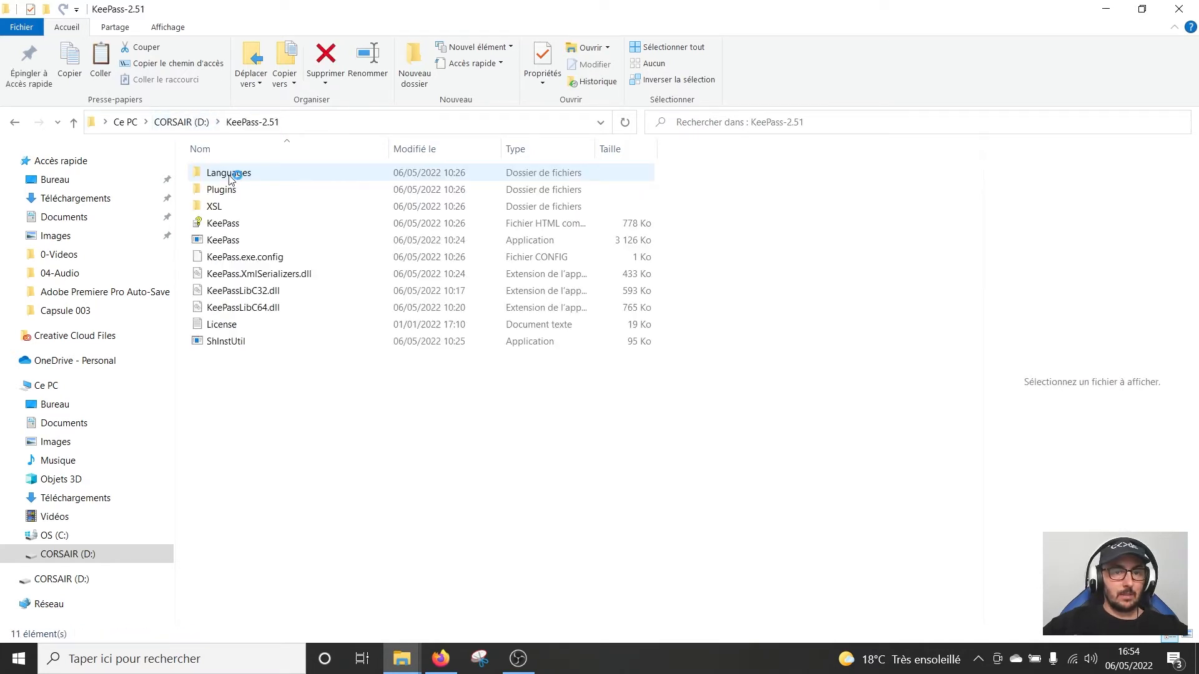
double_click(251, 243)
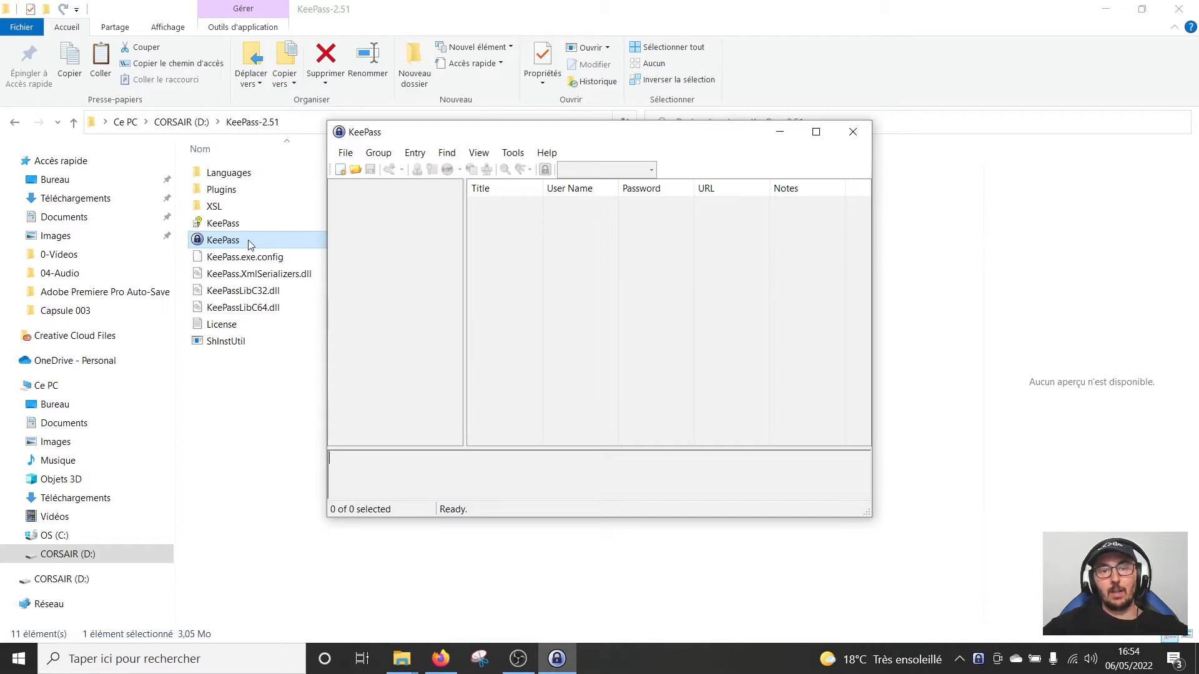
Switch the KeePass interface language to French (Français) and restart the program
left_click(477, 155)
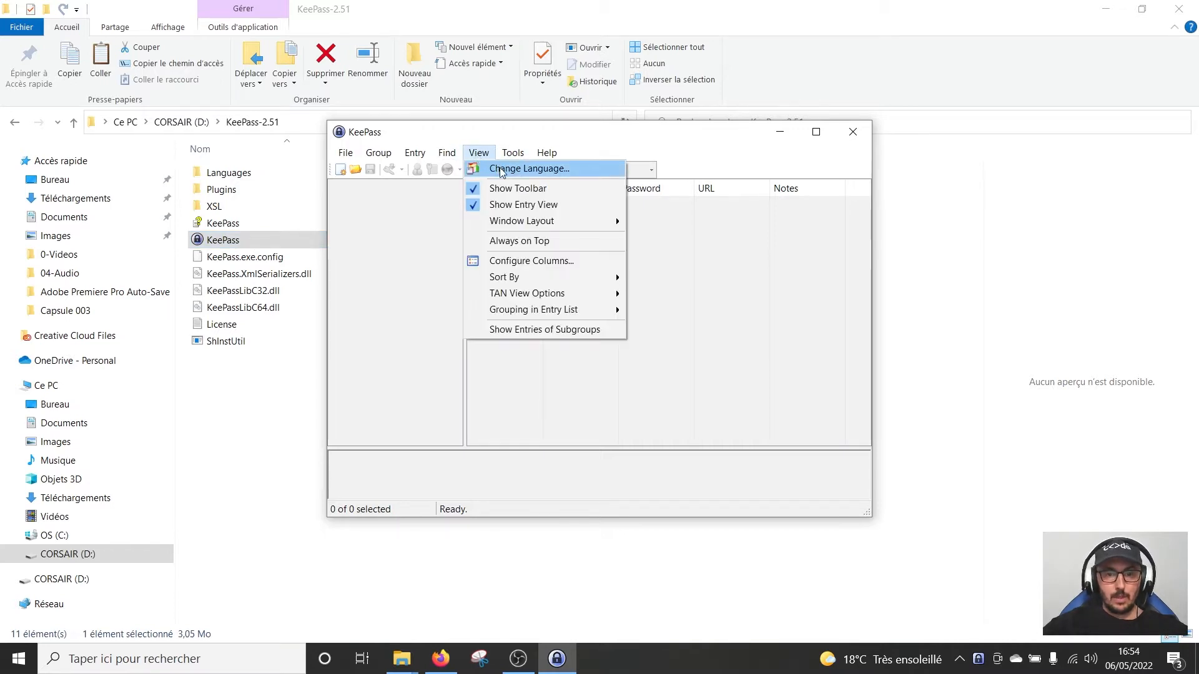
left_click(501, 169)
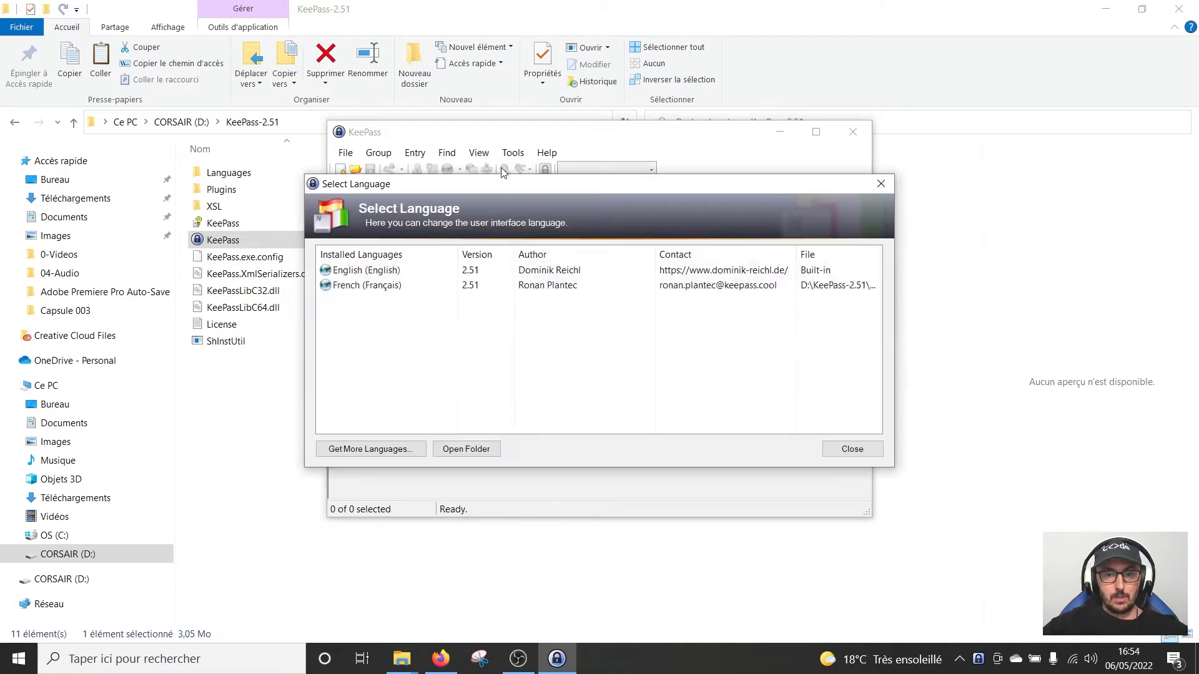
double_click(365, 285)
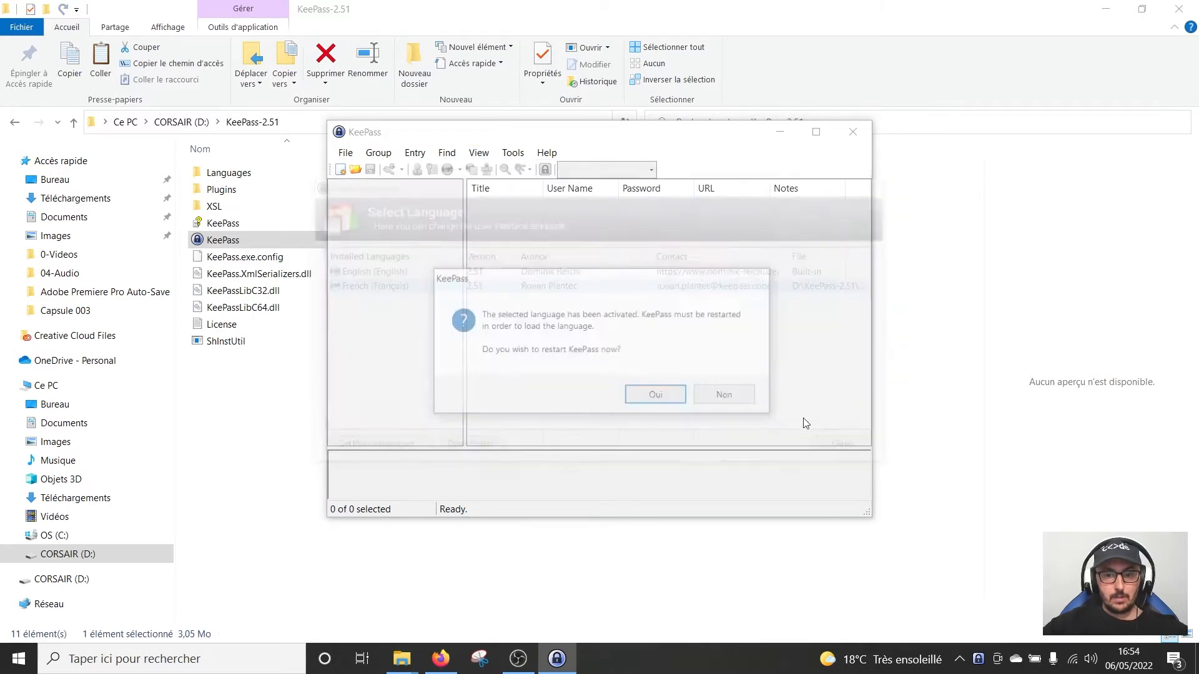
left_click(665, 396)
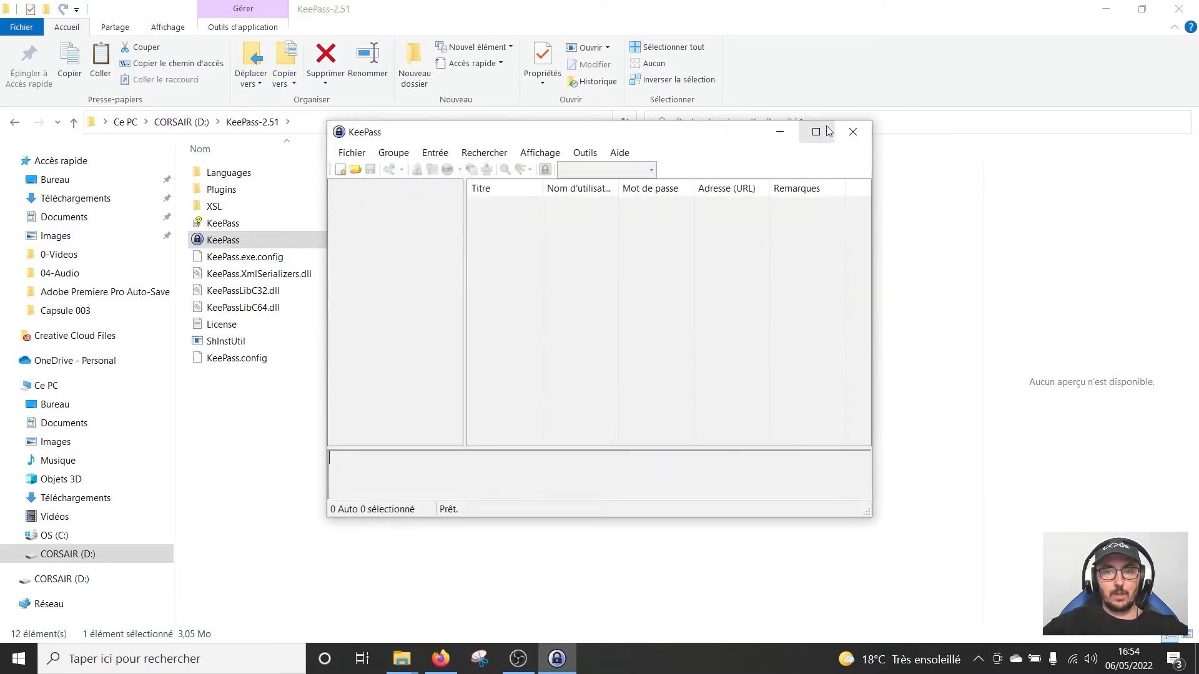
Minimize the other windows and start a new database via Fichier > Nouveau..
left_click(1105, 9)
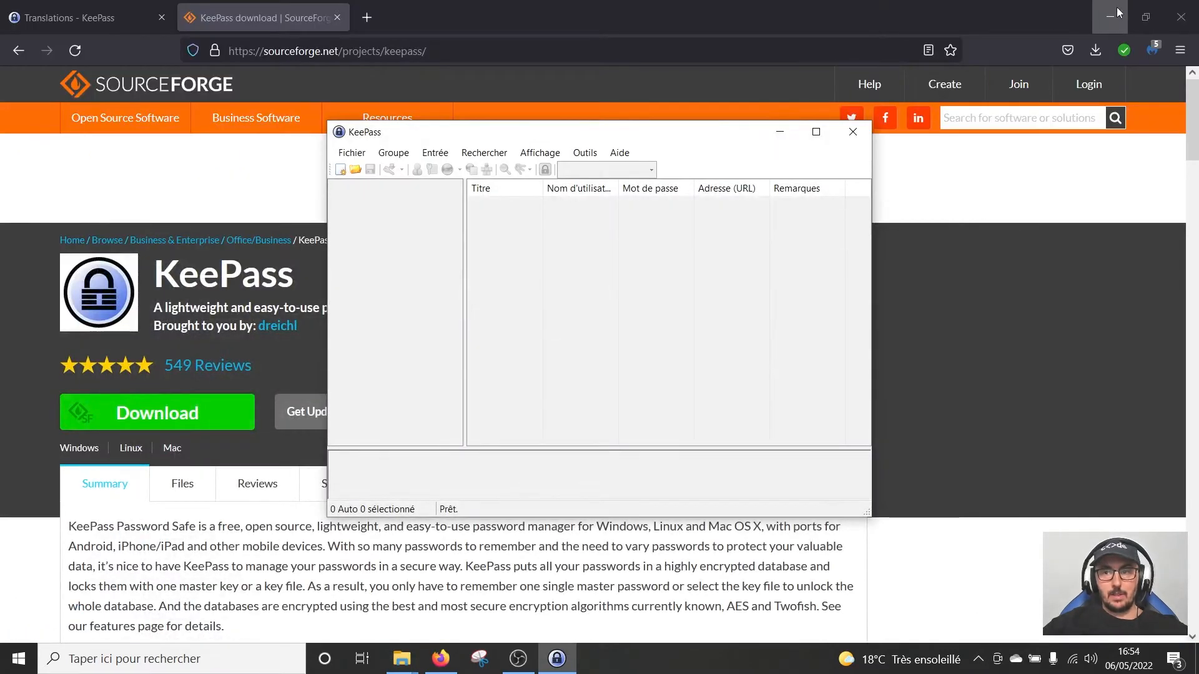
left_click(1118, 13)
left_click_drag(696, 141, 590, 117)
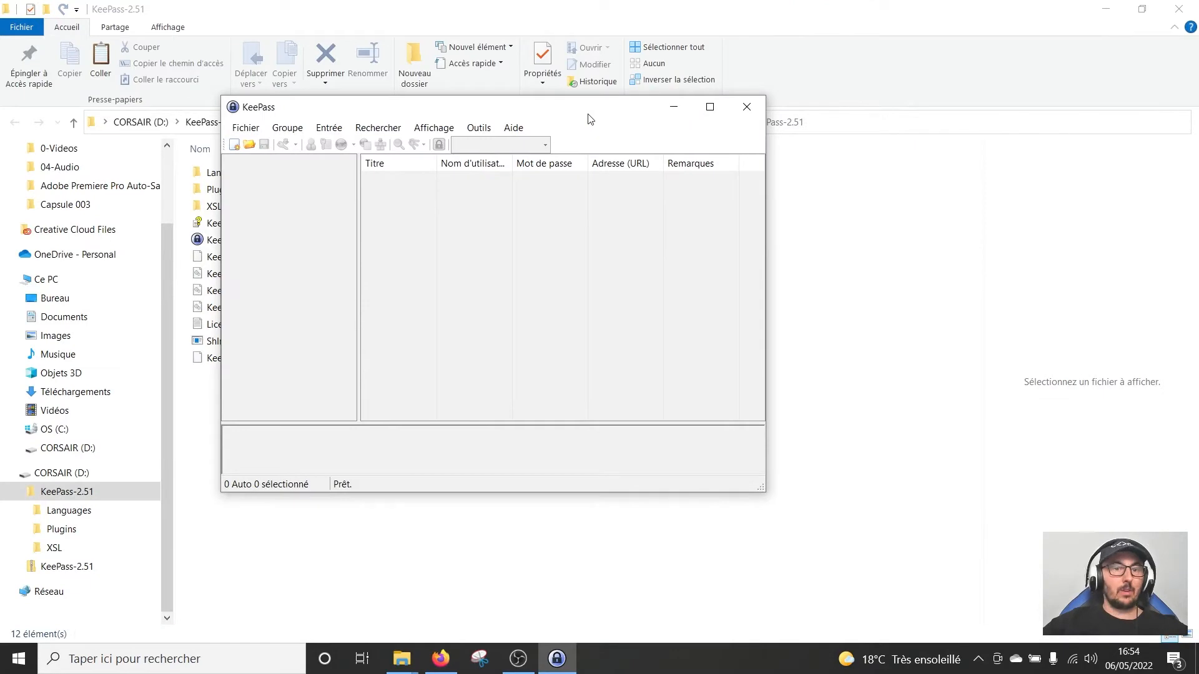
left_click(251, 128)
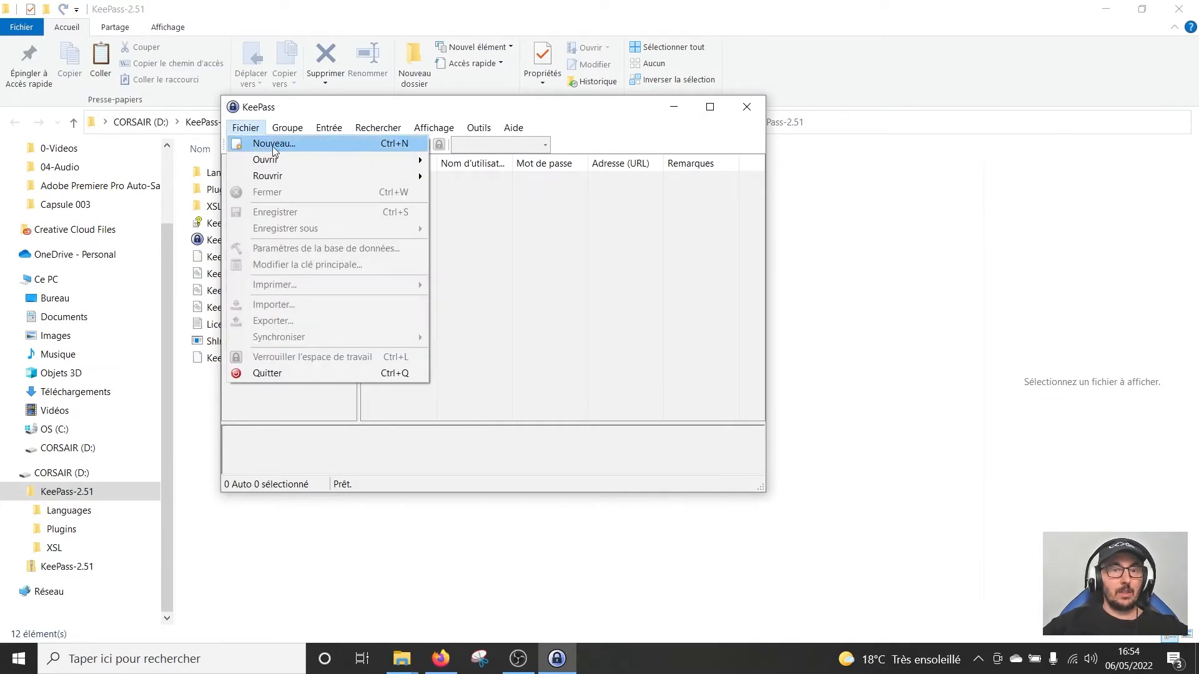
left_click(272, 145)
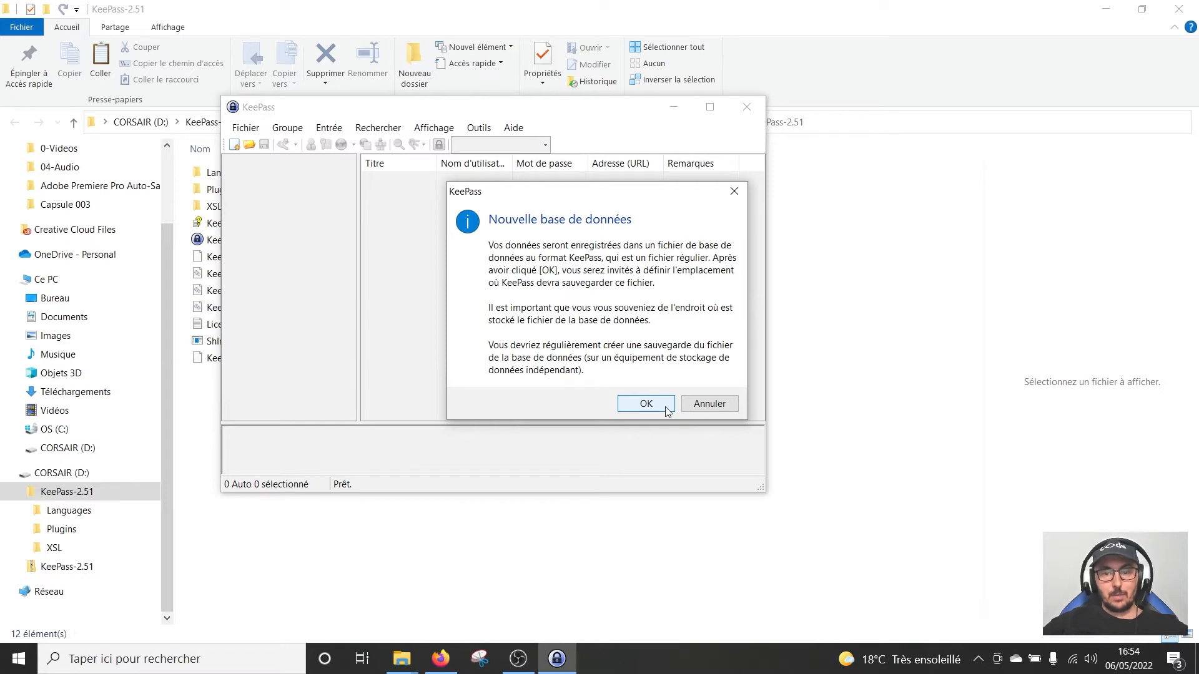
left_click(666, 407)
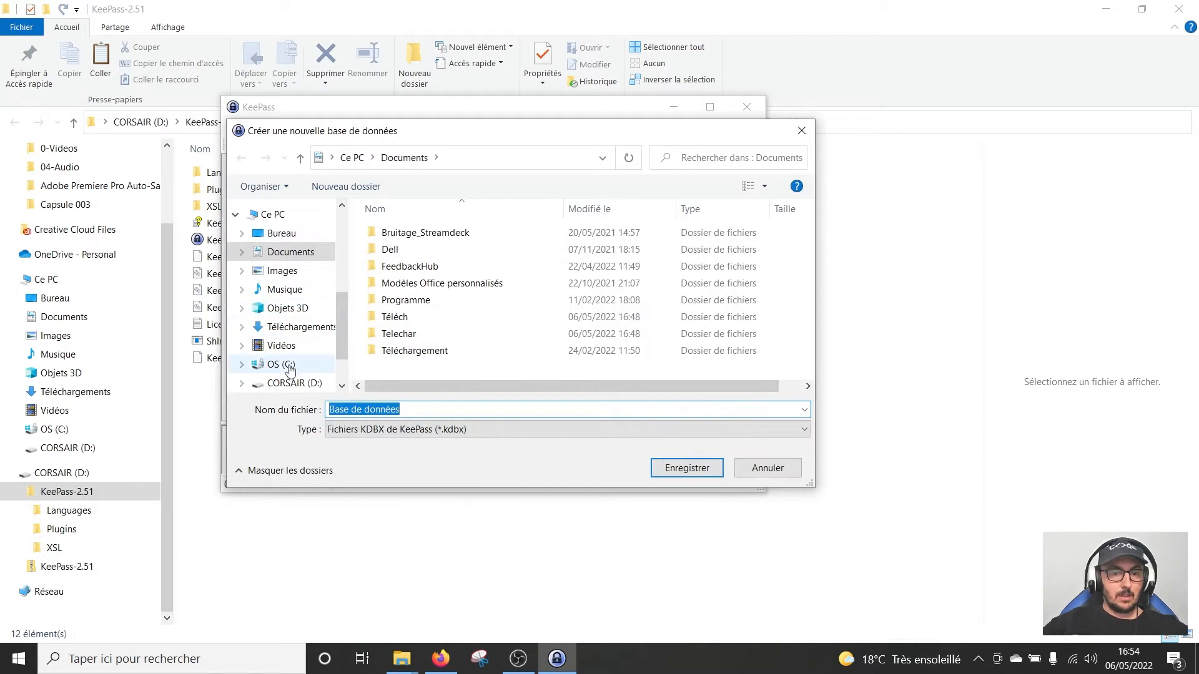
Save the new database on CORSAIR (D:) under the file name DB-Test
left_click(293, 384)
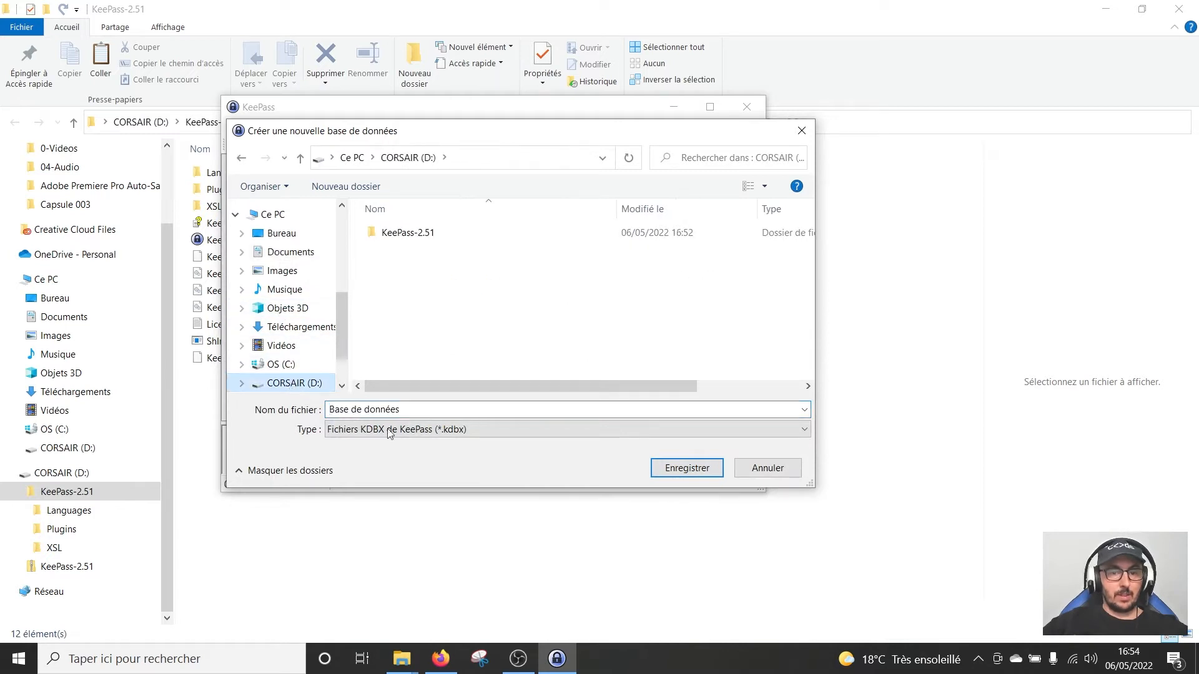
left_click(417, 411)
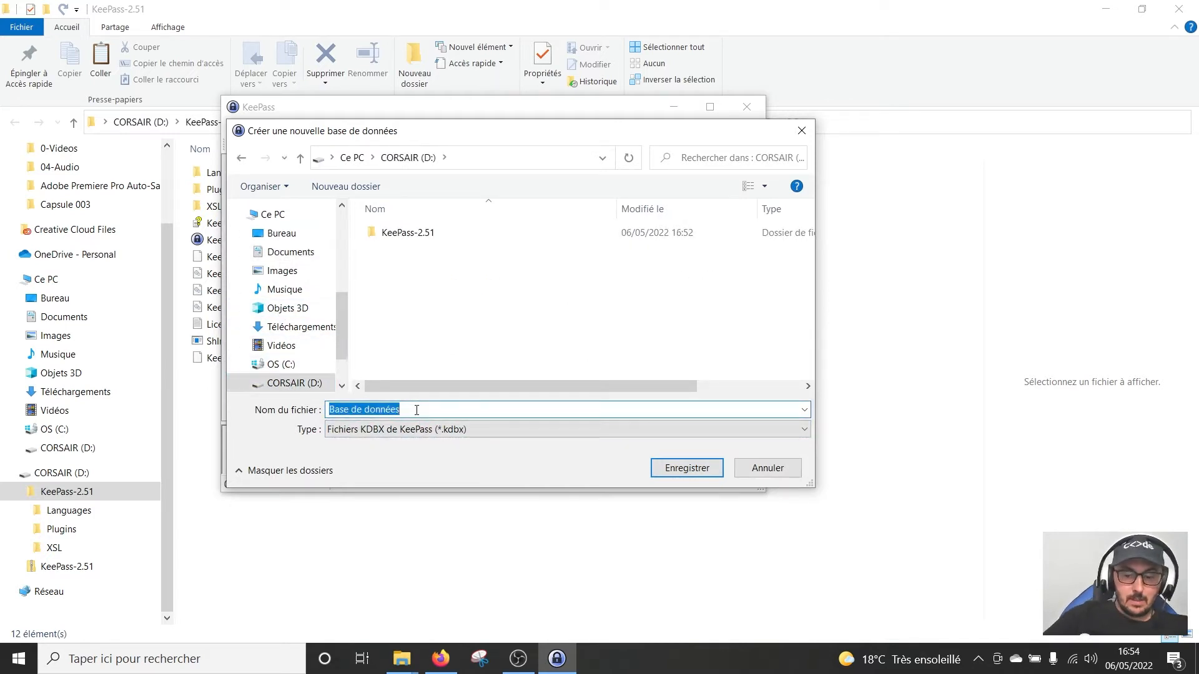
type("DB-Test")
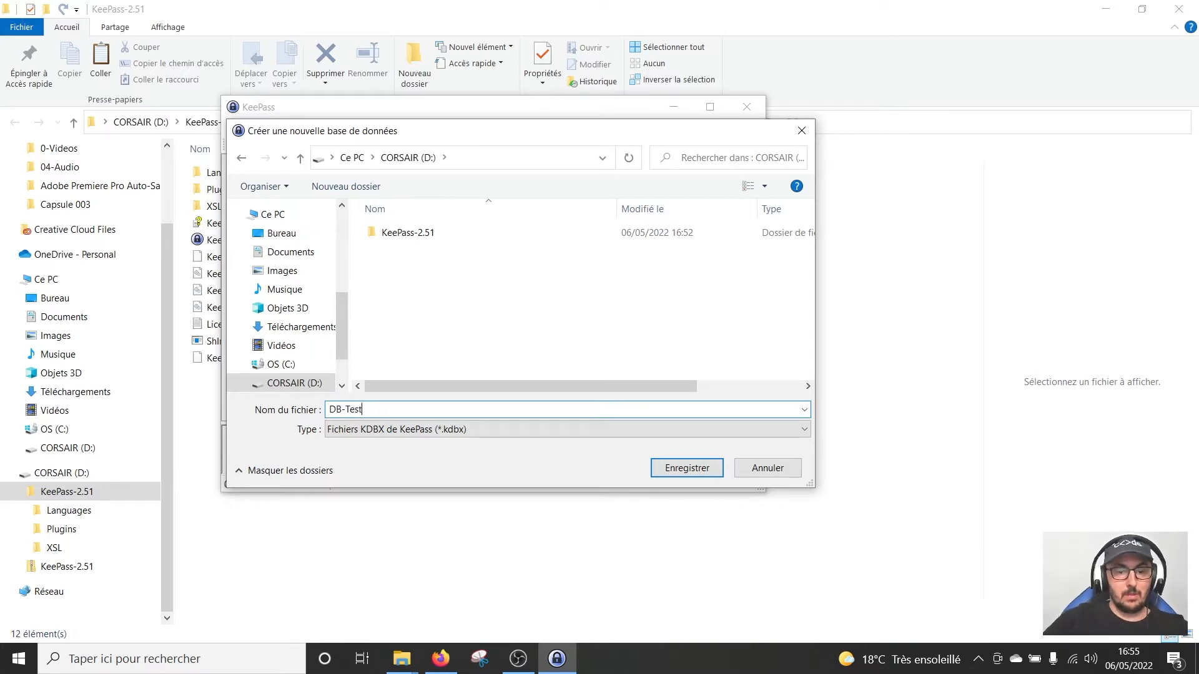
left_click(706, 469)
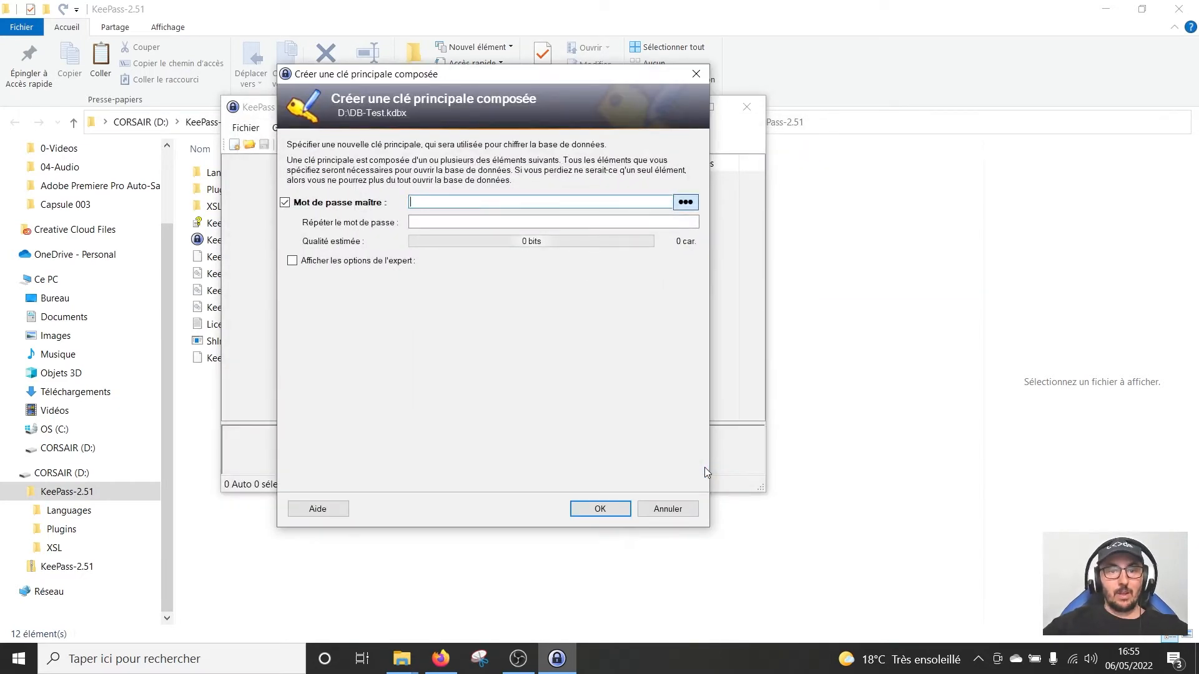
Enter the master password for DB-Test.kdbx with it shown in plain text, and confirm
left_click(677, 203)
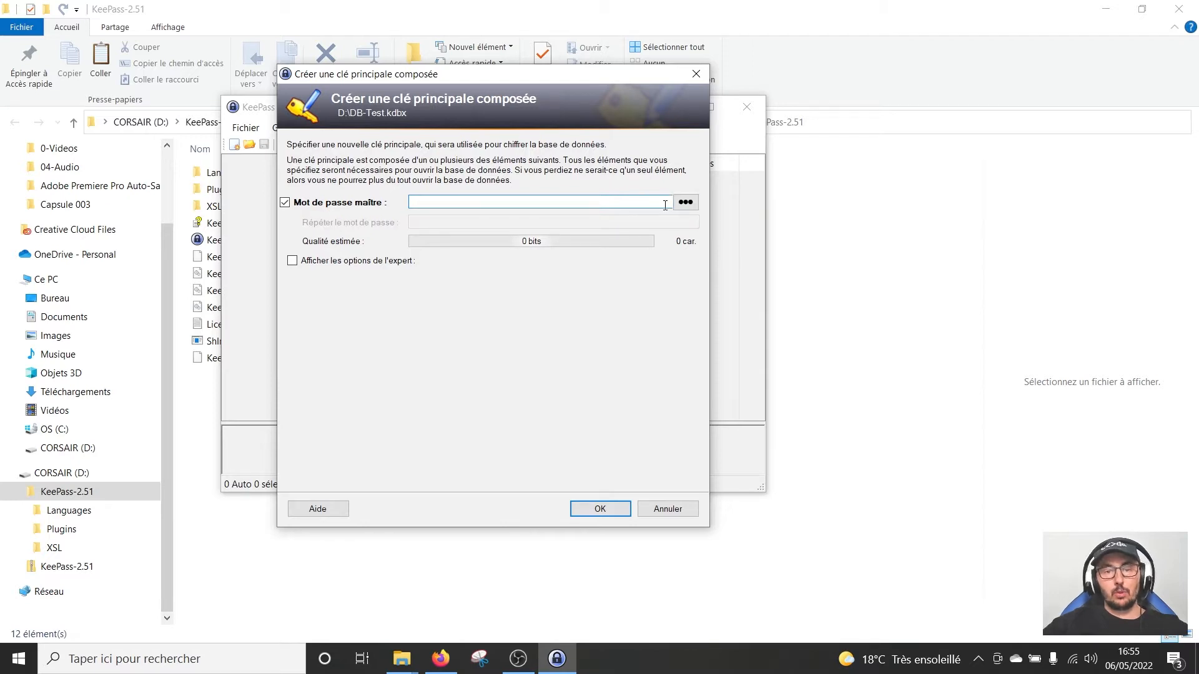
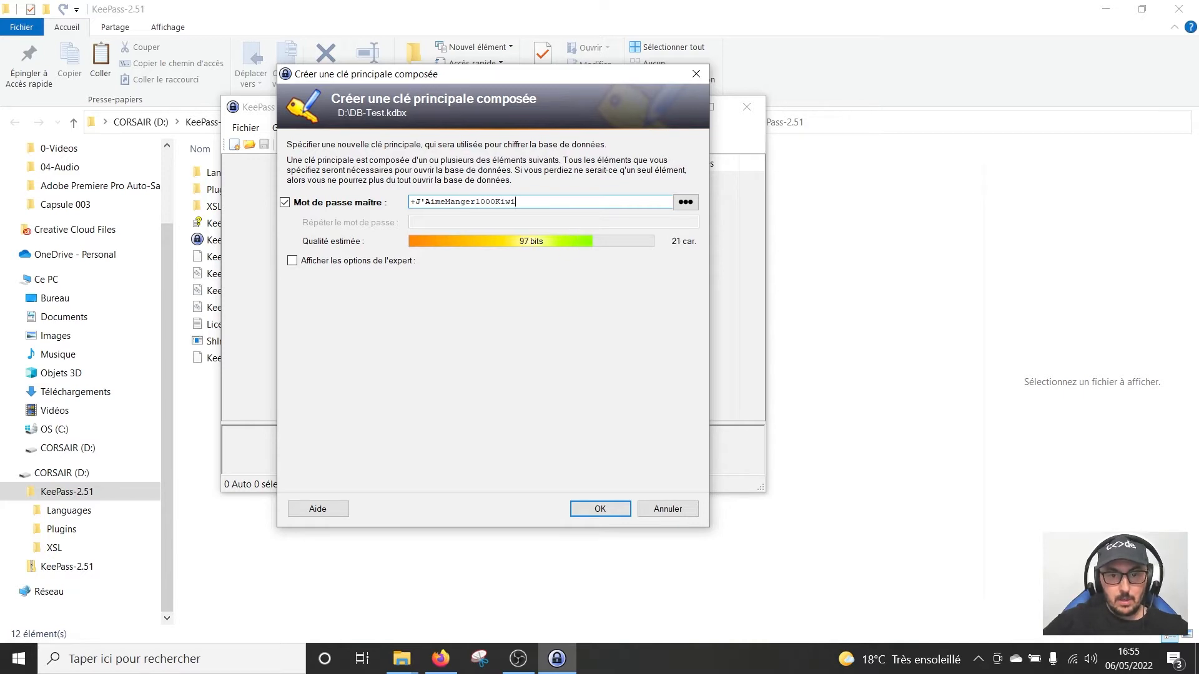
left_click(616, 512)
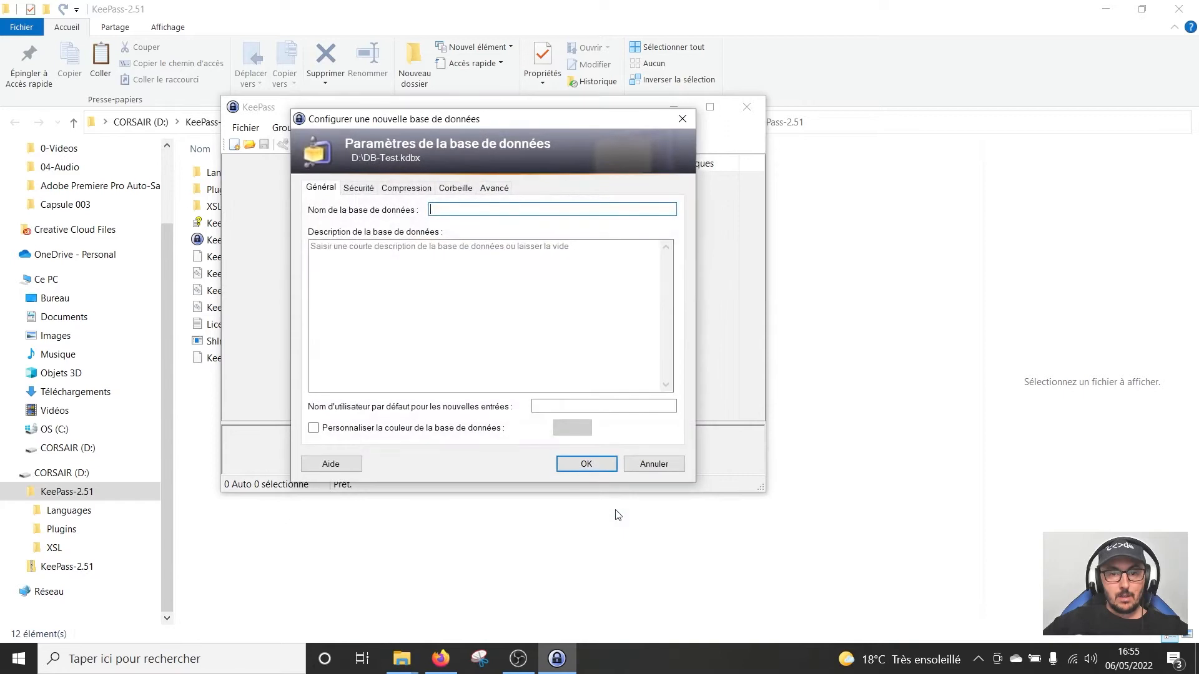
Enter Test-Youtube as the database name and confirm the settings
type("Test")
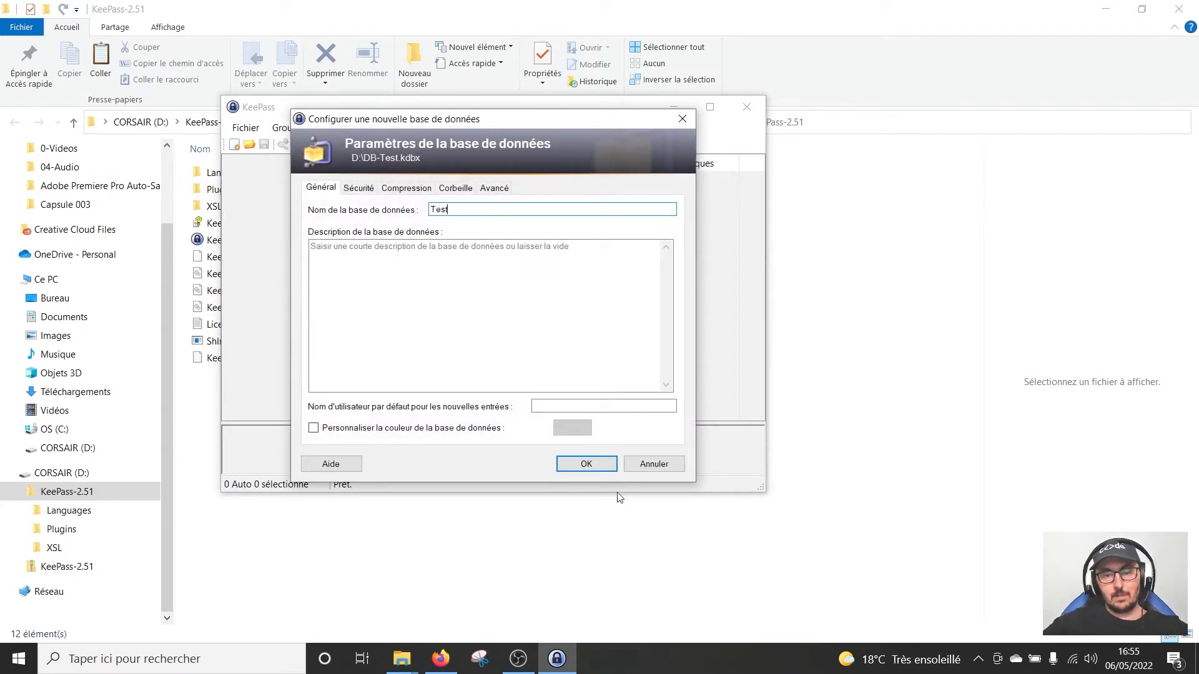
type("-Youtube")
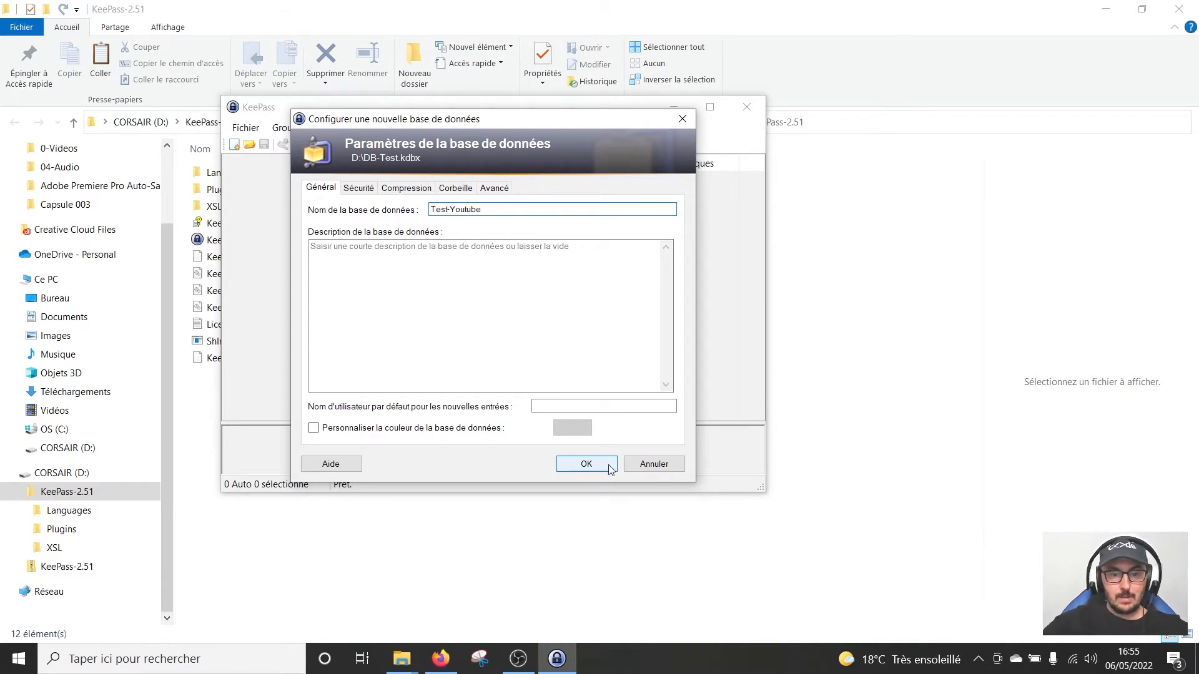
left_click(590, 463)
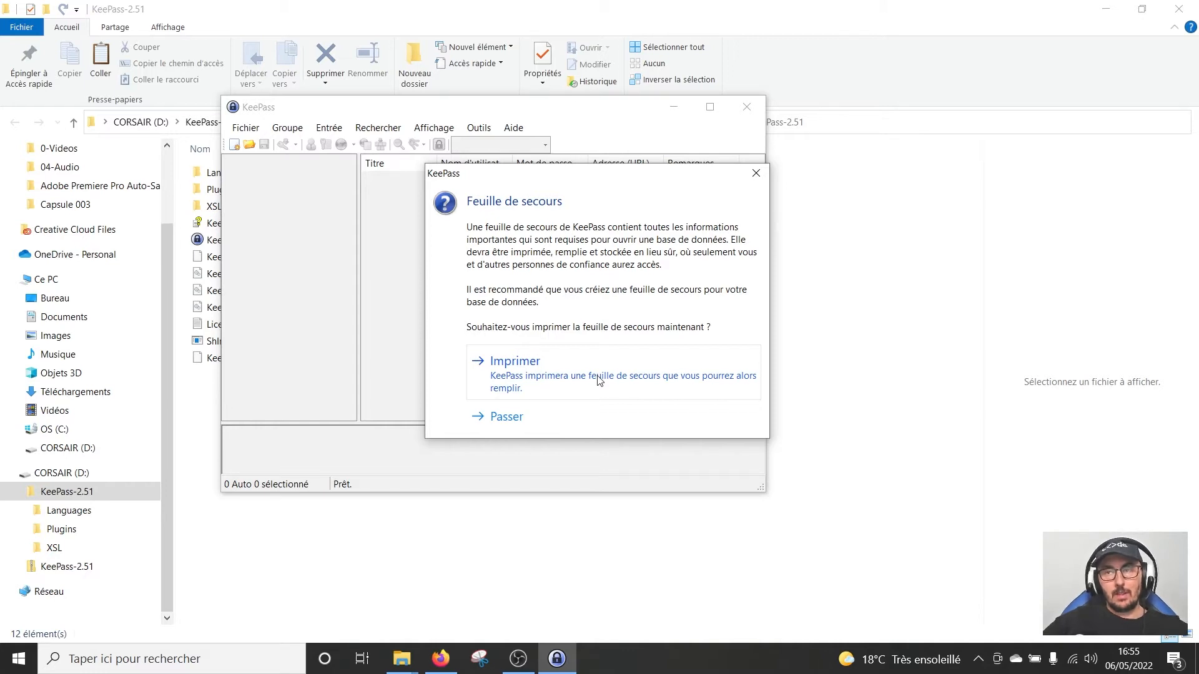
Skip the emergency sheet, then open the KeePass-2.51 folder on CORSAIR (D:) in File Explorer
left_click(507, 426)
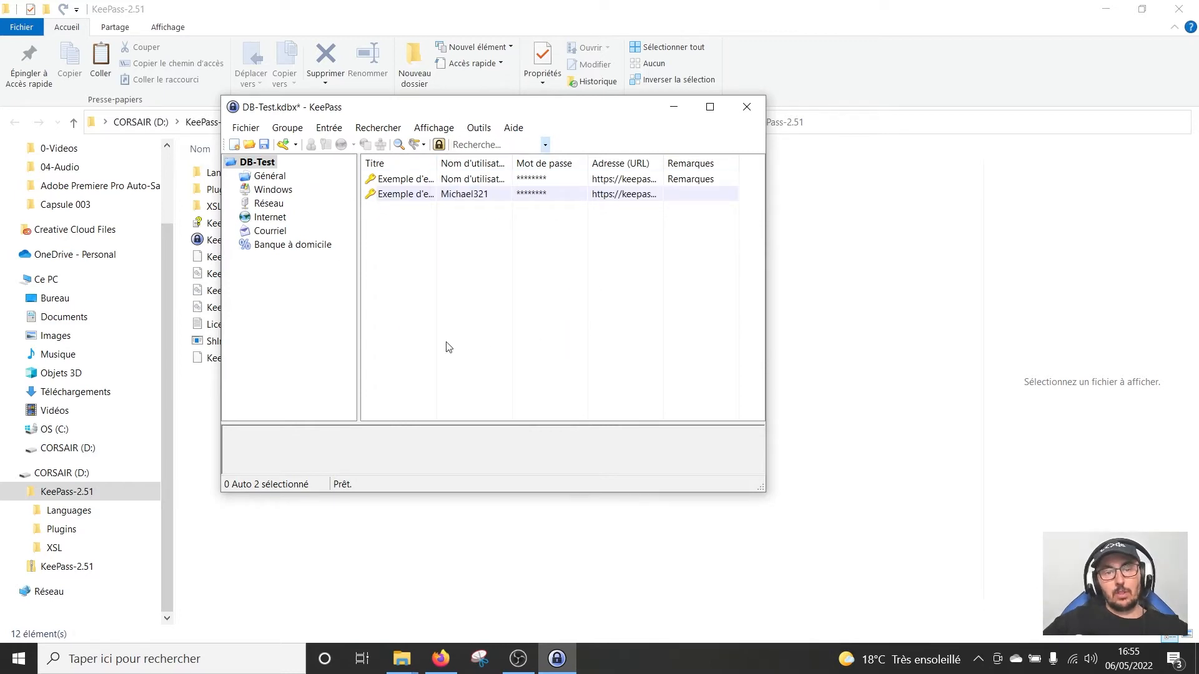
left_click(61, 475)
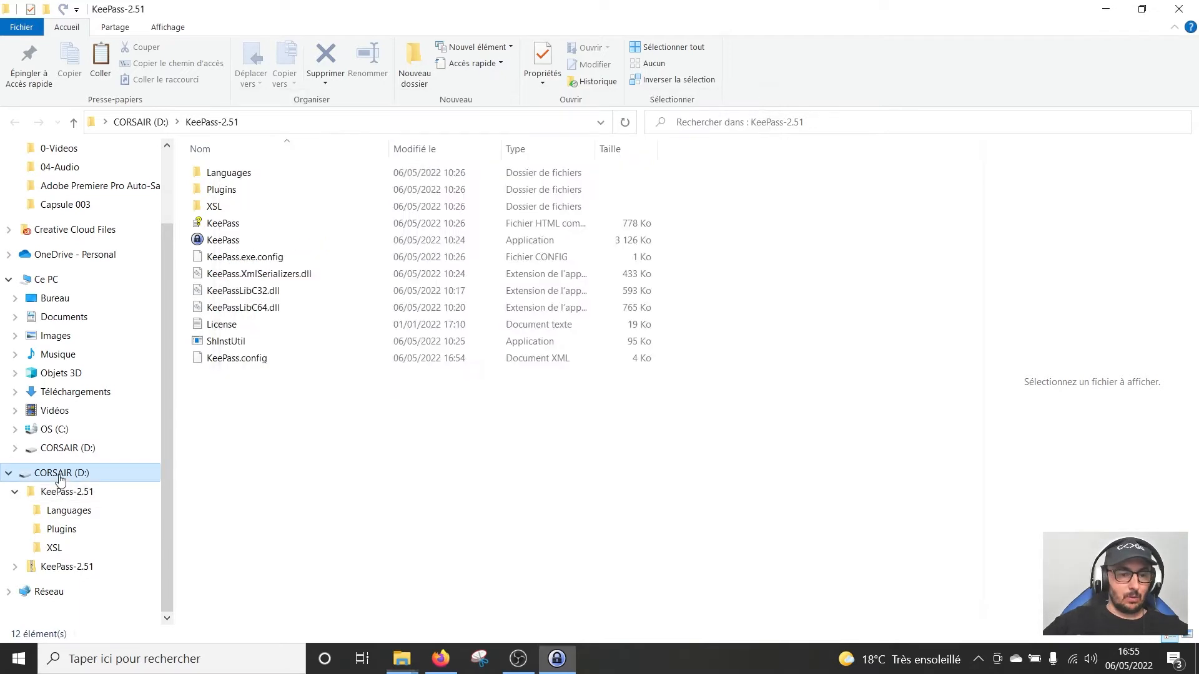
double_click(250, 173)
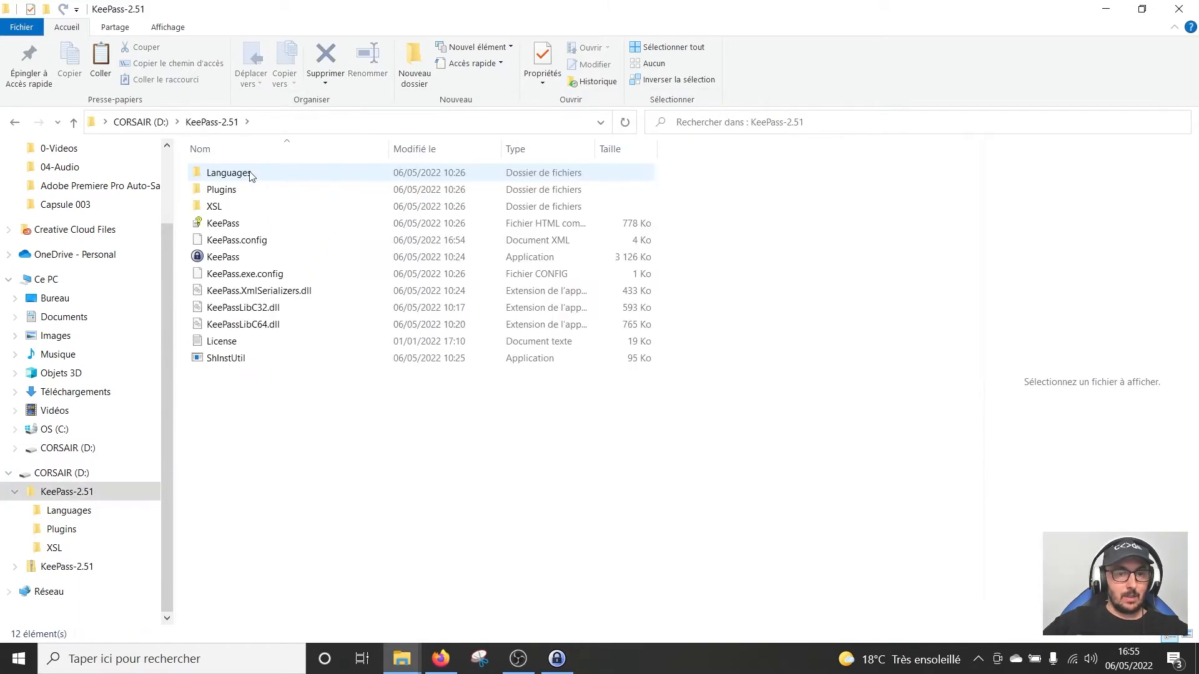